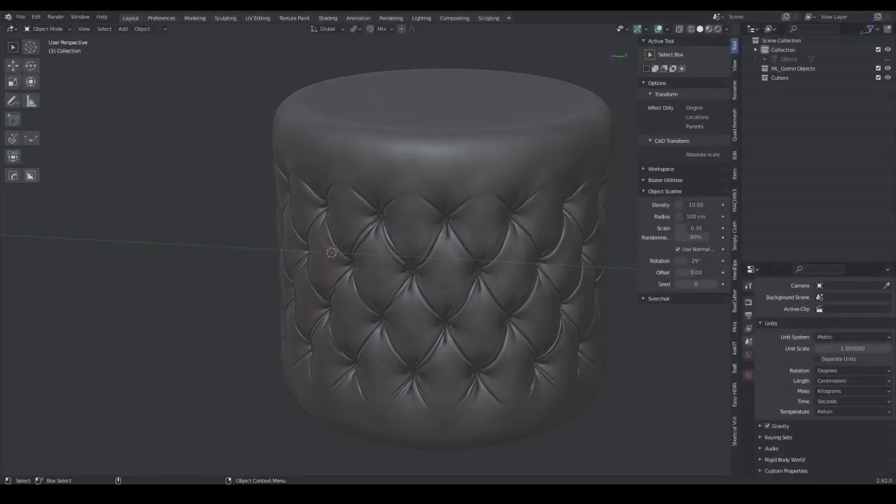
Add a cylinder mesh to the scene and enter Edit Mode on it.
key("shift+a")
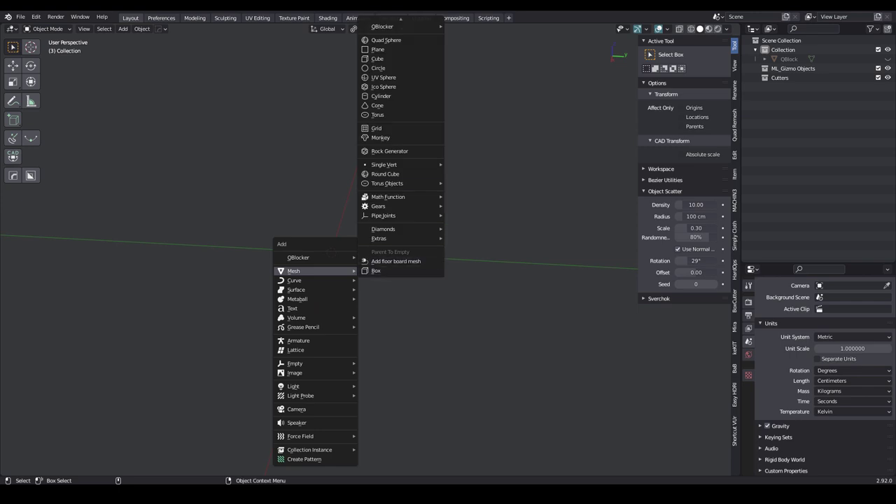
left_click(382, 96)
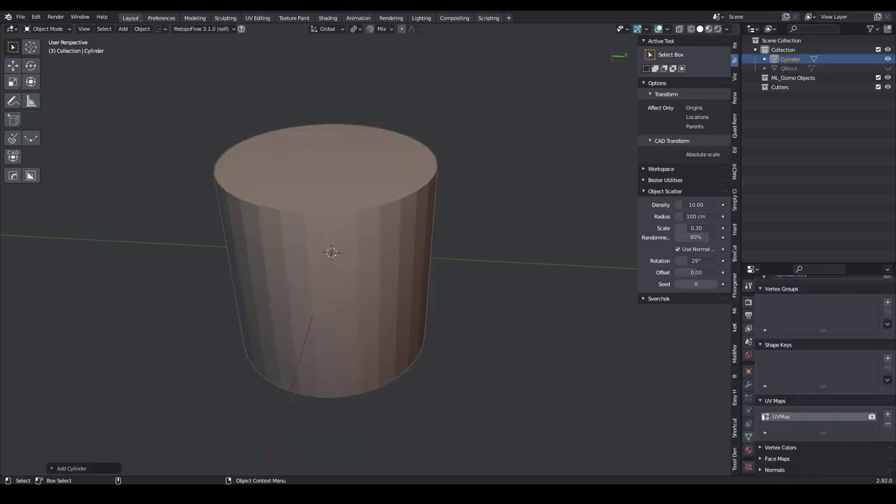
left_click(47, 29)
left_click(43, 49)
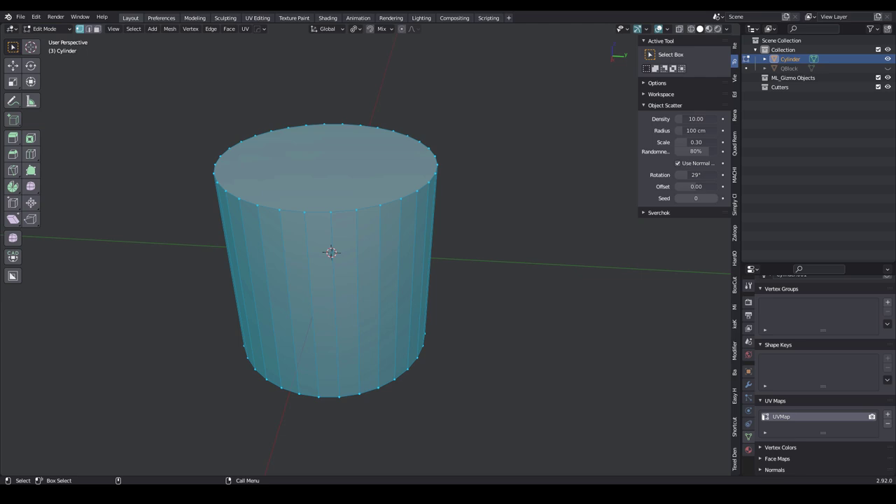
Inset the cylinder's top and bottom cap faces together, leaving a narrow border ring around each.
key("3")
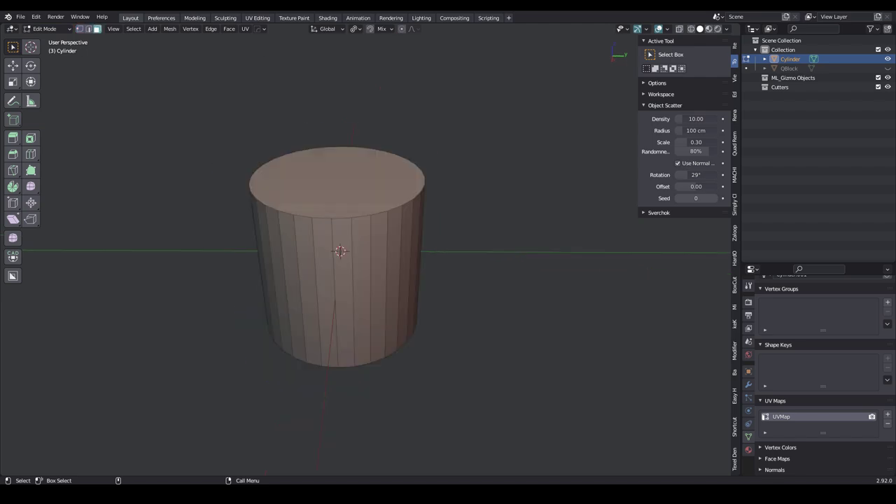
left_click(337, 182)
middle_click_drag(337, 182, 337, 109)
left_click(342, 378, "shift")
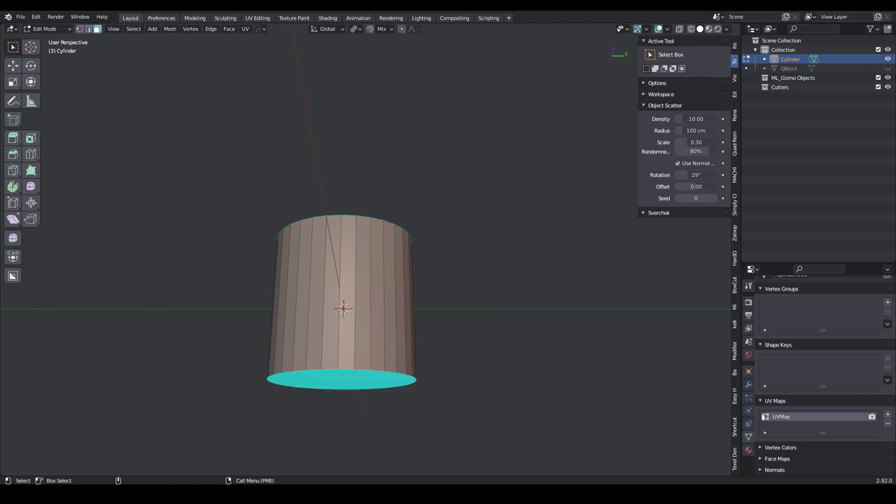
middle_click_drag(342, 379, 343, 429)
right_click(358, 227)
left_click(333, 308)
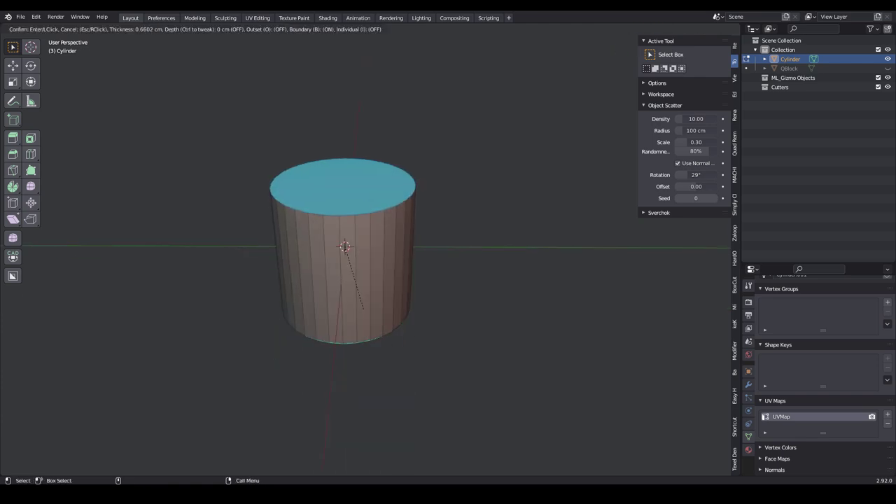
left_click(355, 302)
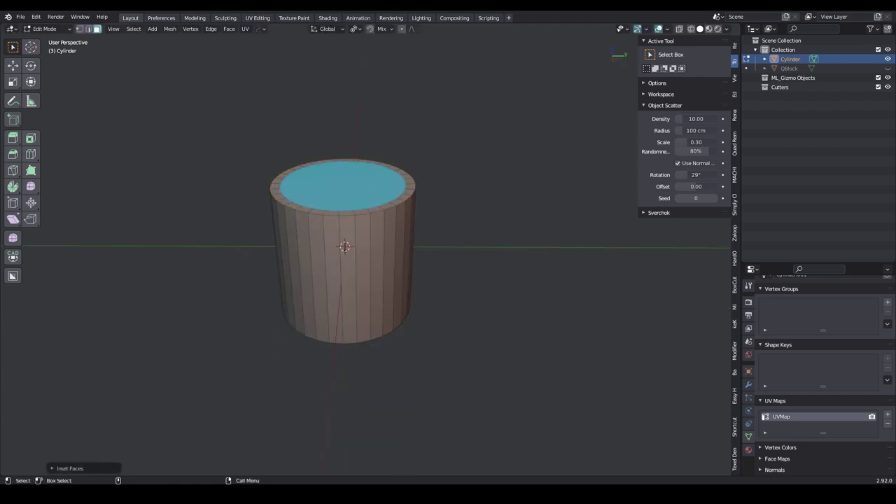
Delete the inset inner cap faces and fill the top opening with Grid Fill.
key("x")
key("2")
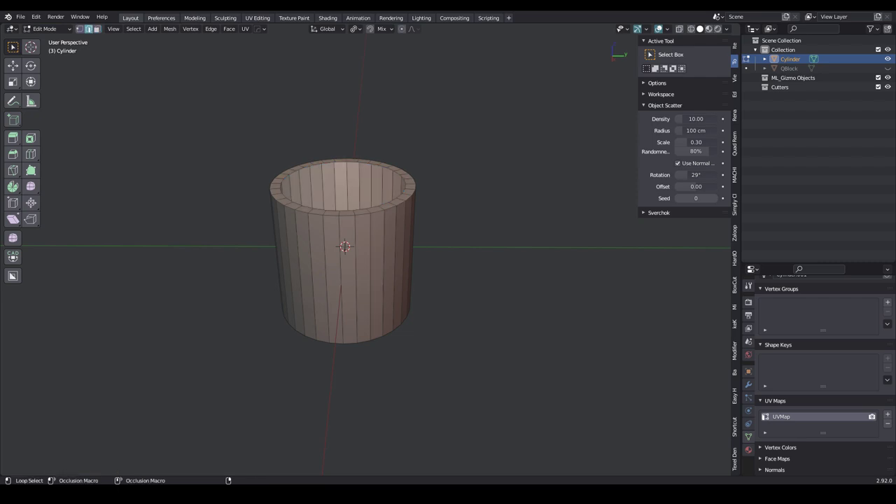
left_click(402, 187, "alt")
left_click(229, 29)
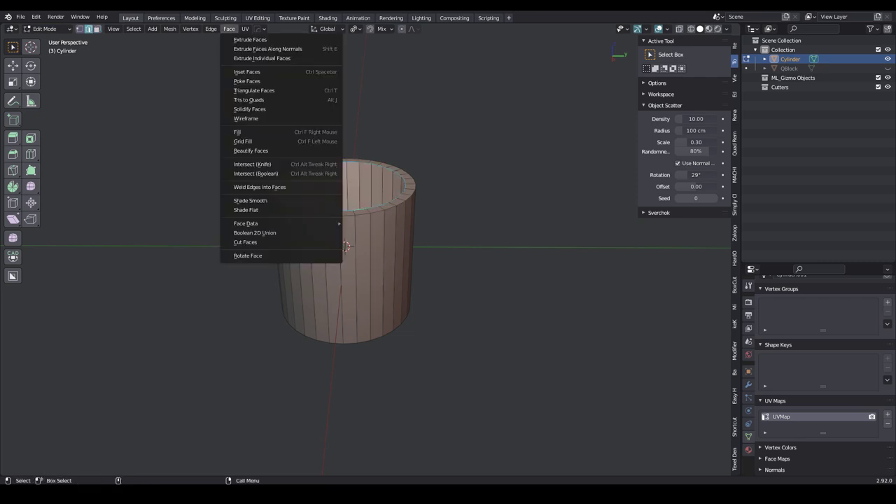
left_click(245, 140)
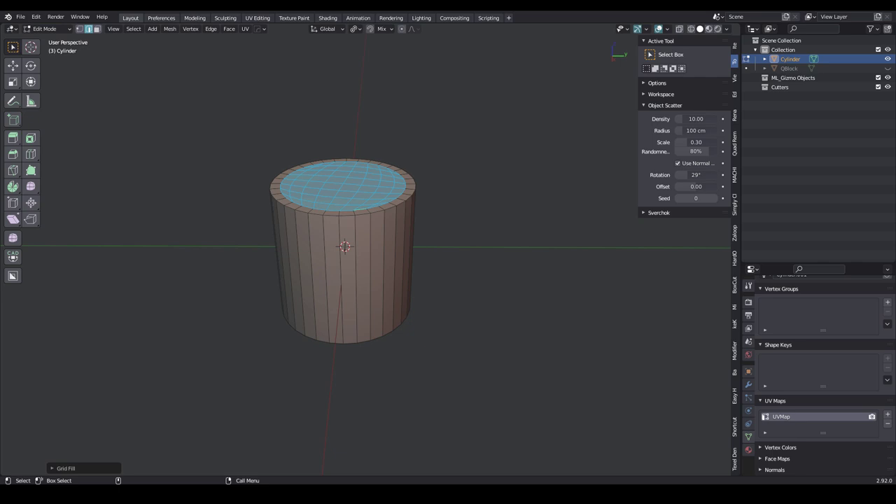
Fill the inner edge loop of the bottom opening with Grid Fill and clear the selection.
middle_click_drag(366, 280, 367, 189)
left_click(349, 350, "alt")
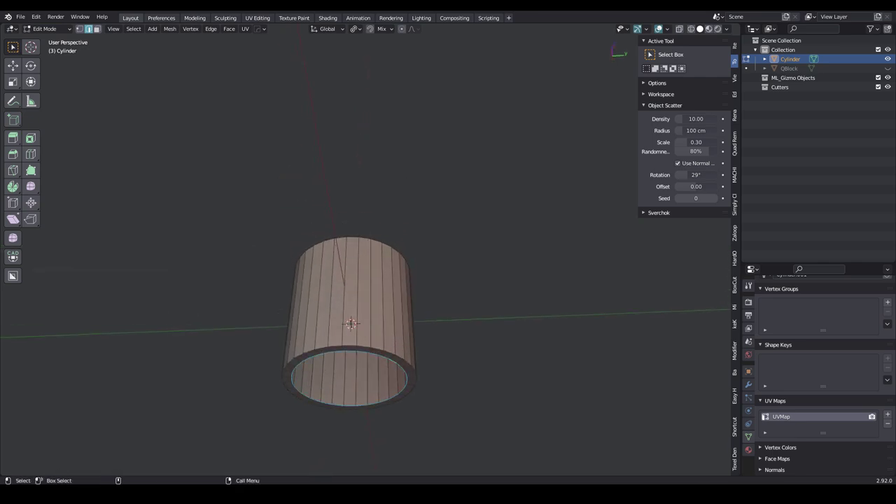
left_click(229, 28)
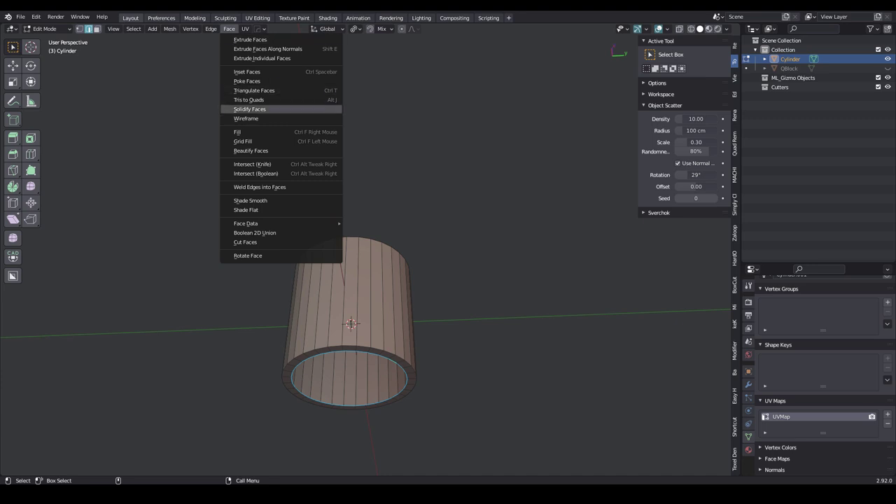
left_click(243, 141)
middle_click_drag(420, 238, 420, 322)
middle_click_drag(358, 287, 358, 278)
scroll(359, 278, "up", 1)
key("alt+a")
Add two horizontal loop cuts around the cylinder's side, one slid near the top rim and one near the bottom rim.
scroll(358, 278, "up", 2)
right_click(375, 247)
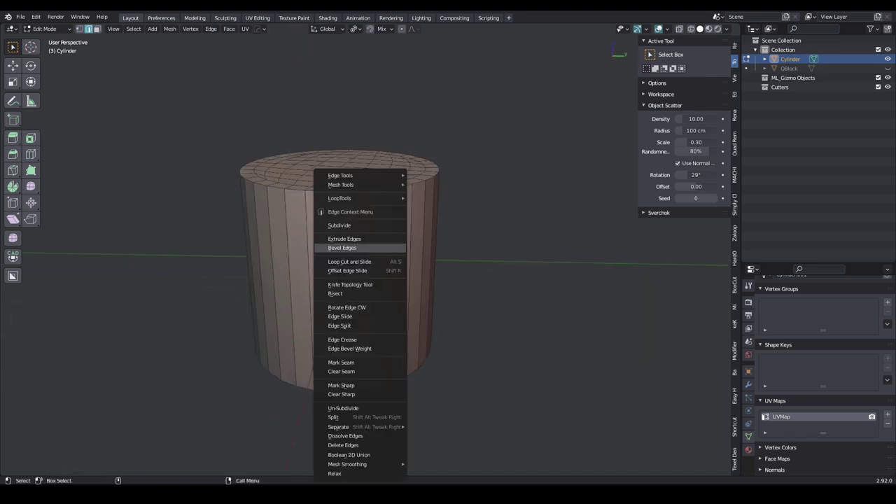
left_click(350, 262)
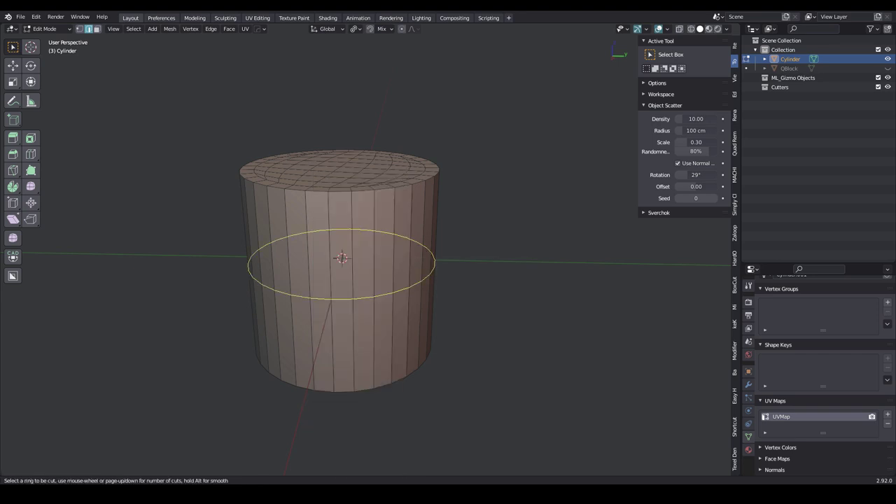
left_click(343, 268)
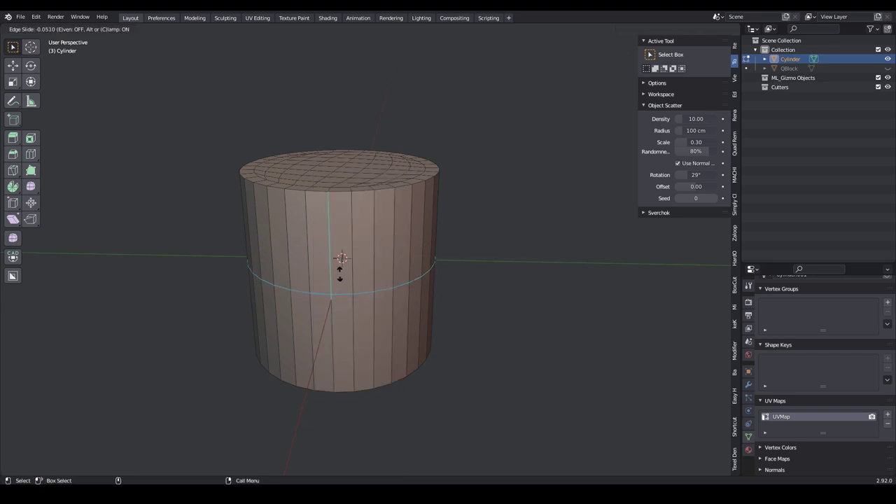
left_click(343, 200)
right_click(341, 259)
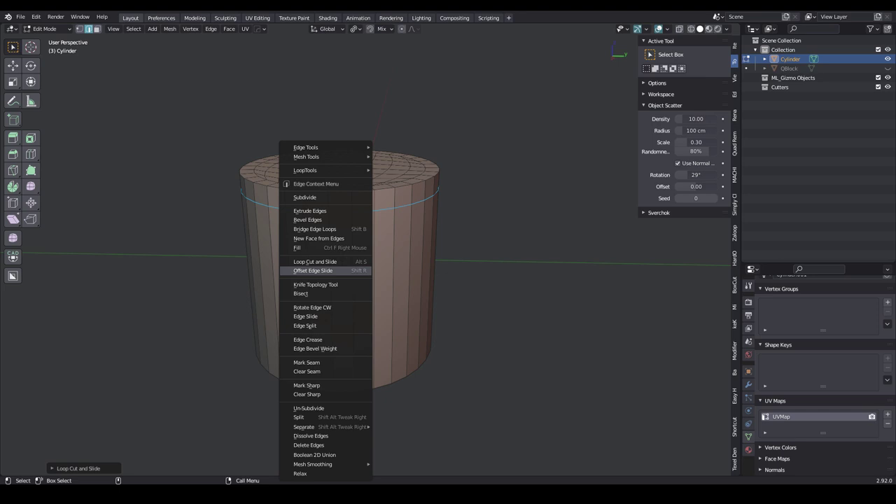
left_click(343, 261)
left_click(340, 287)
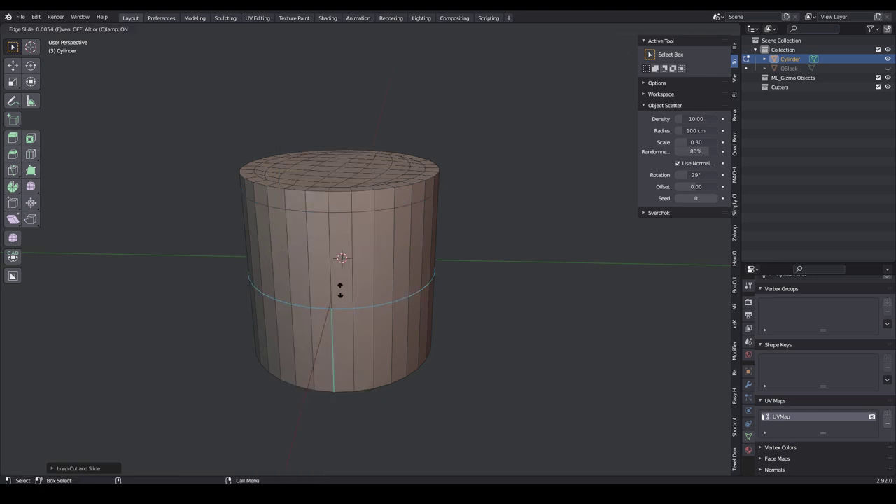
left_click(343, 357)
Subdivide the ring of vertical edges between the two loop cuts with 4 cuts.
left_click(353, 293, "ctrl+alt")
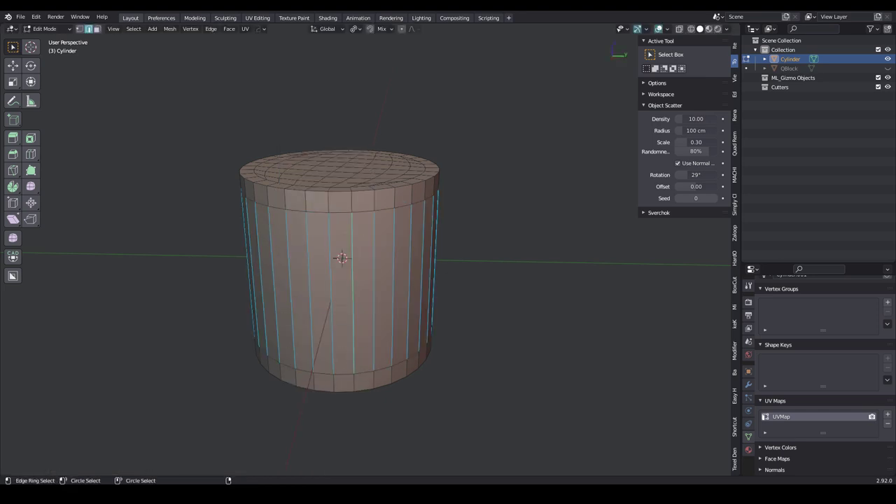
right_click(342, 259)
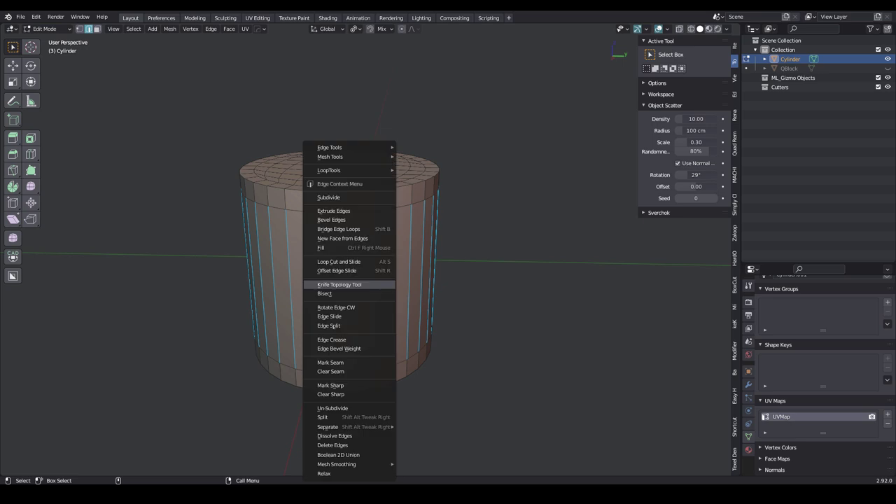
left_click(329, 197)
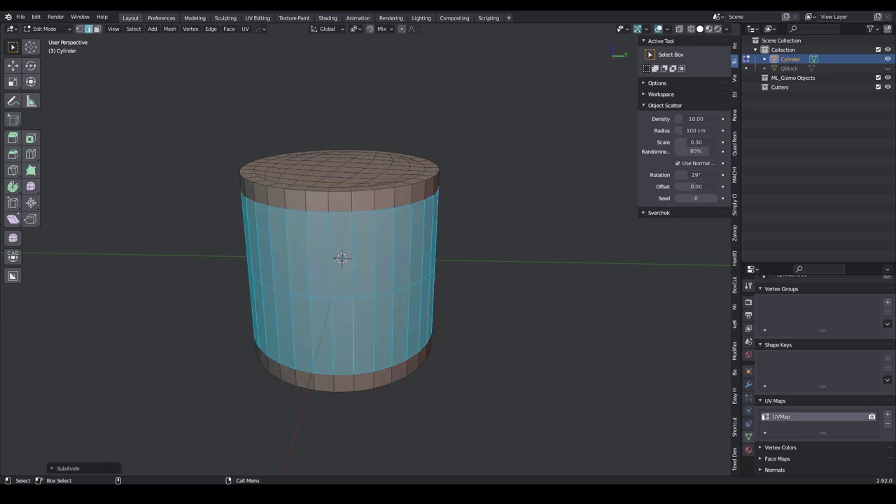
key("F9")
left_click(568, 249)
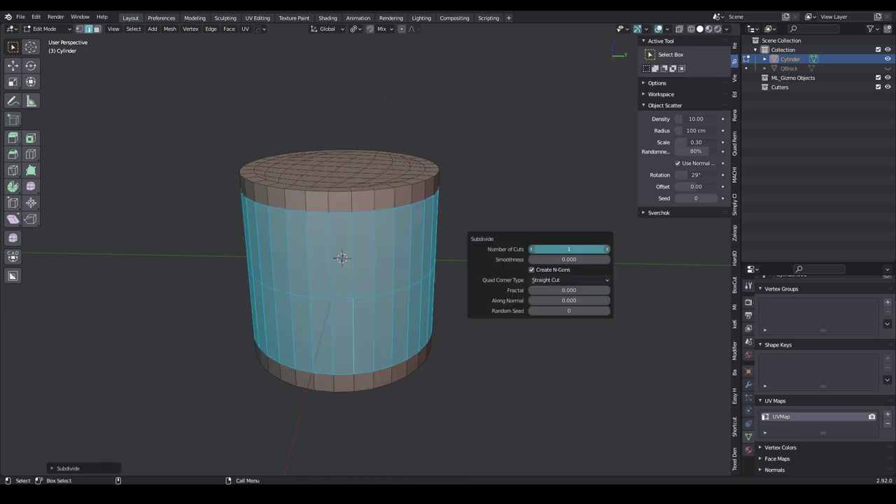
type("4")
key("Return")
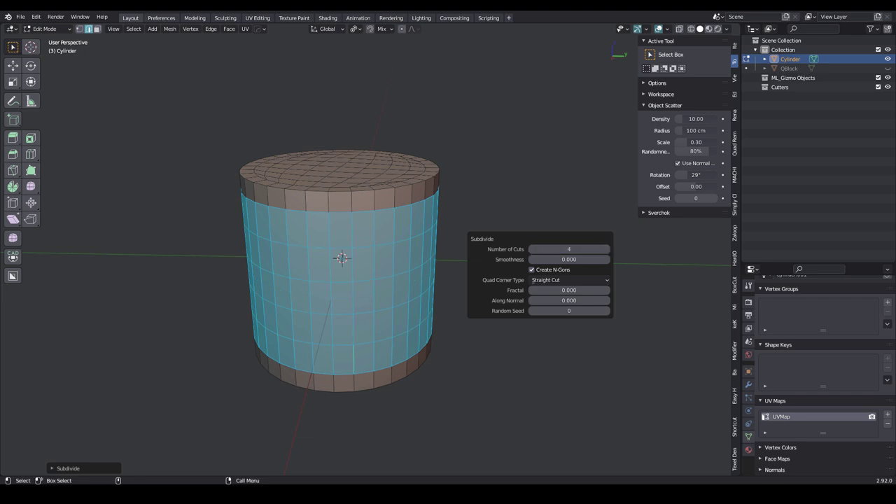
Apply Checker Deselect to the side band's vertices and connect the remaining vertex pairs into a diagonal diamond lattice.
middle_click_drag(341, 258, 348, 255, "shift")
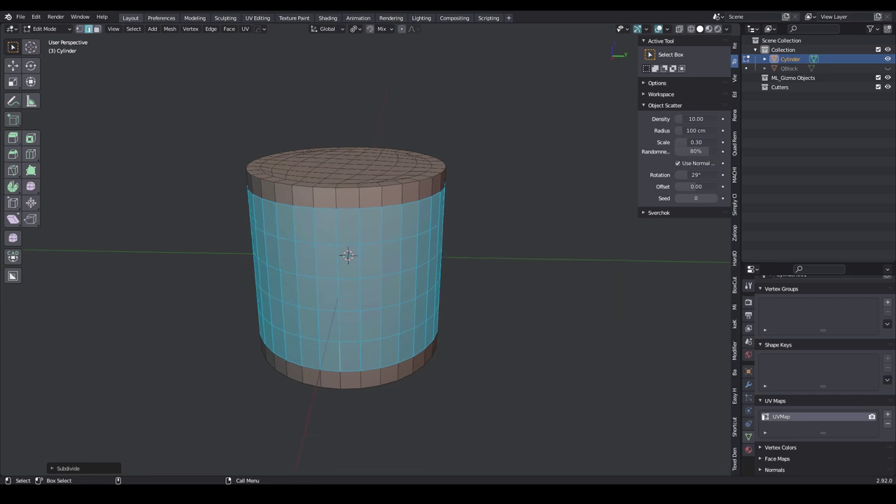
key("1")
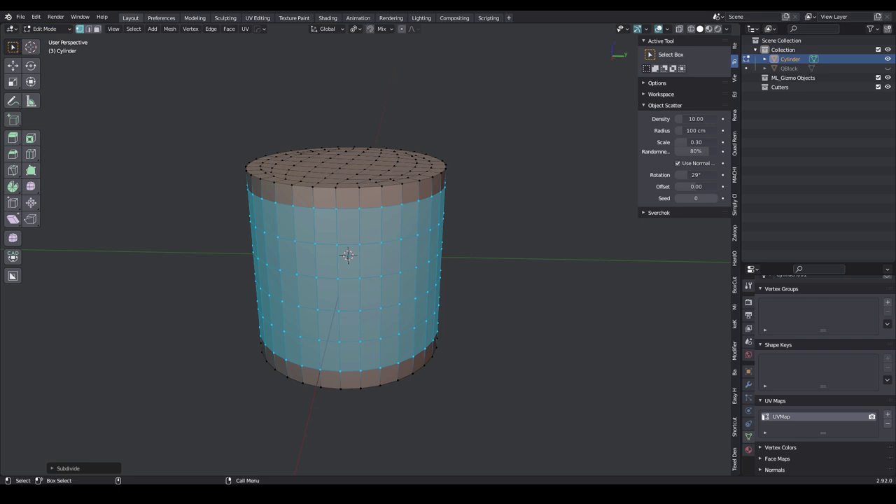
left_click(133, 28)
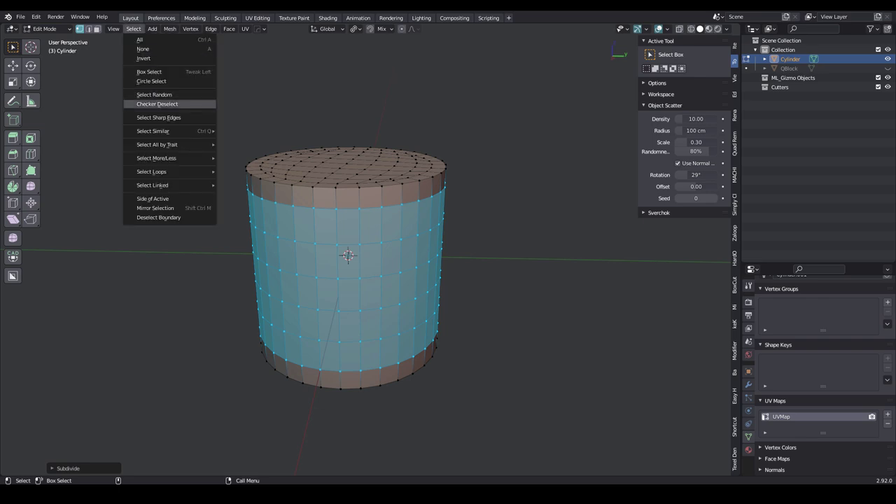
left_click(157, 104)
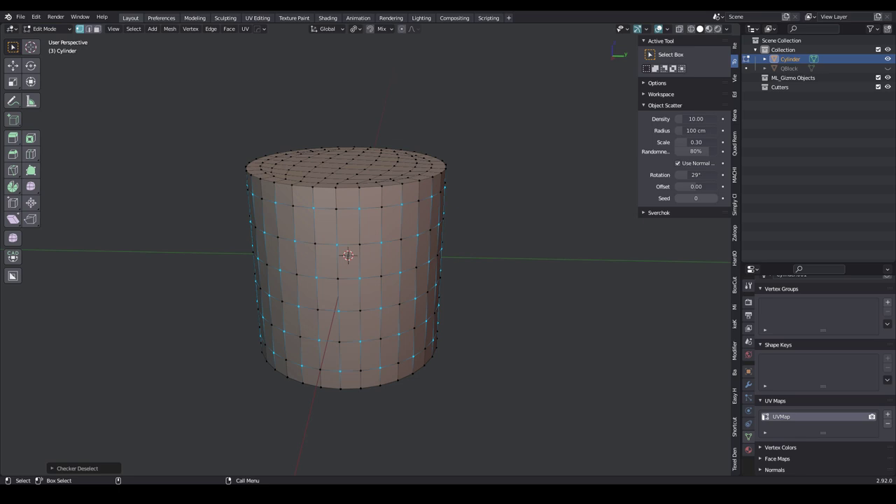
left_click(191, 28)
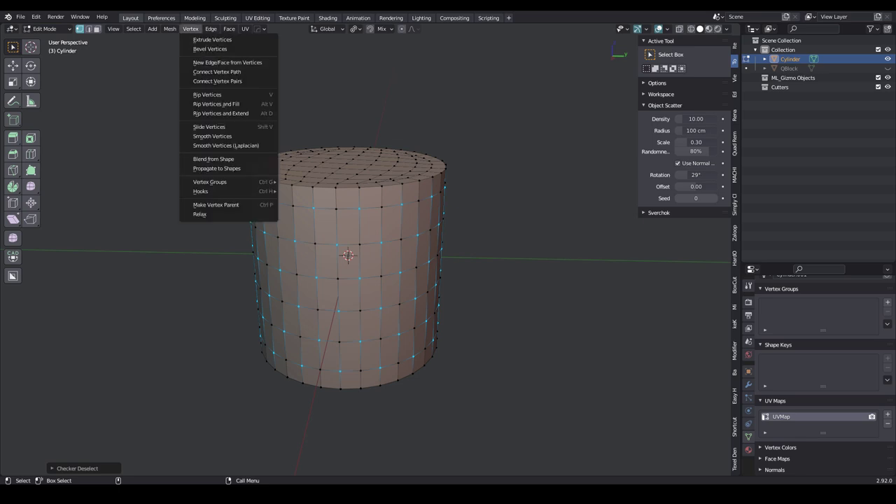
left_click(217, 81)
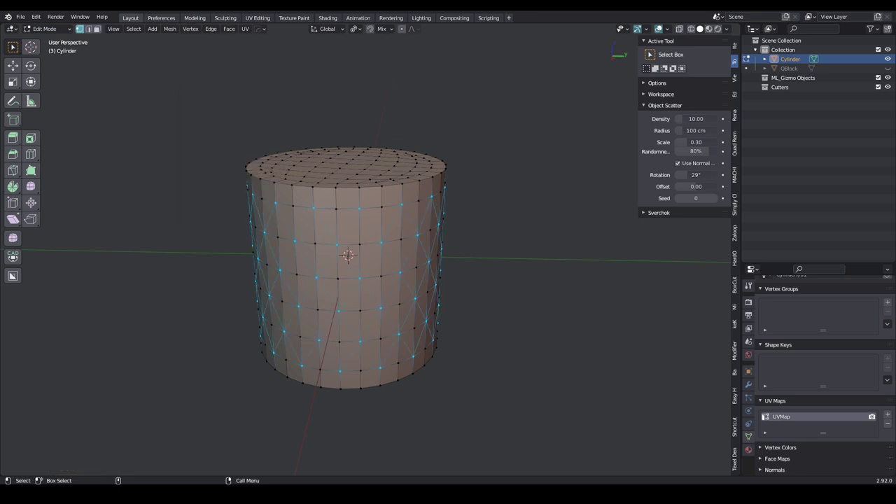
Bevel the diagonal lattice edges with an offset width of about 2.02 cm and 2 segments.
key("2")
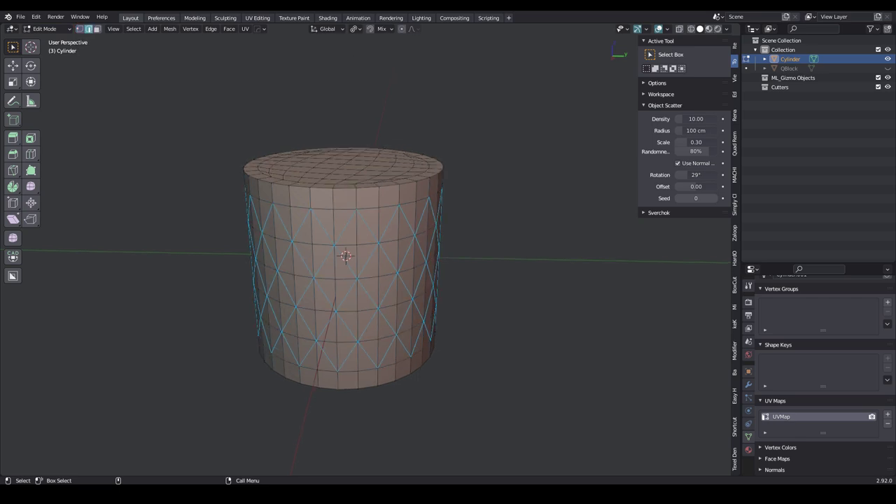
right_click(347, 229)
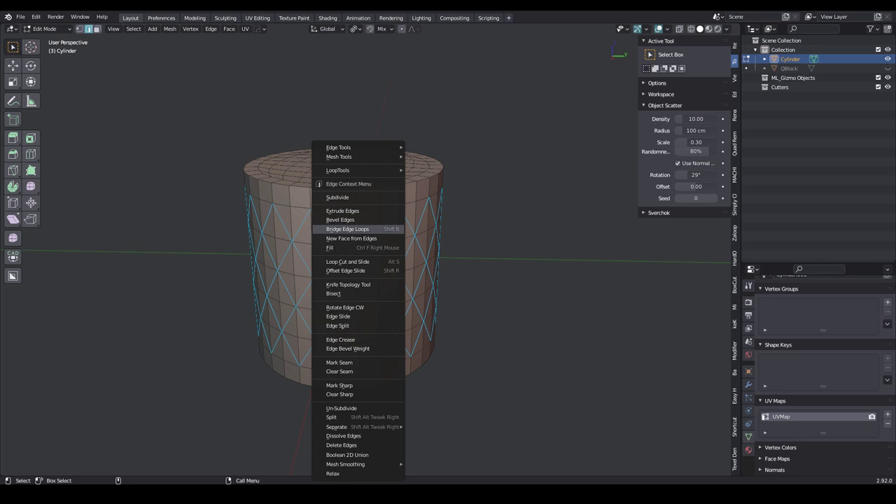
left_click(340, 219)
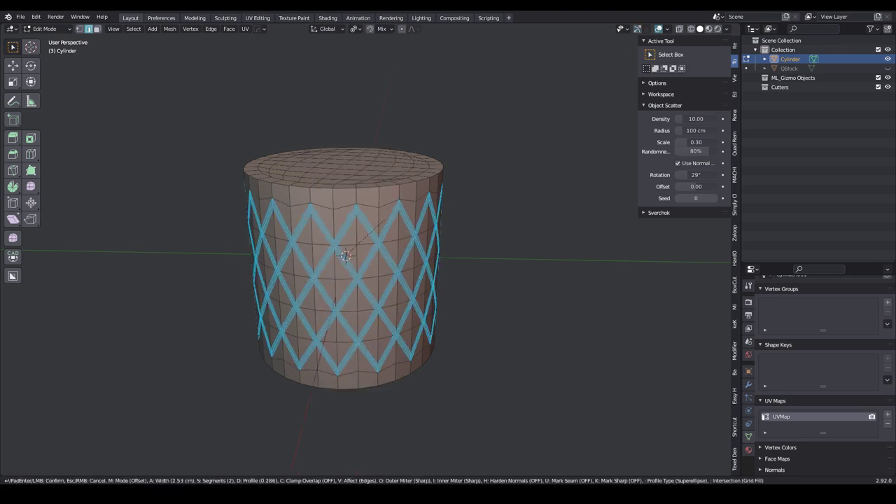
left_click(382, 221)
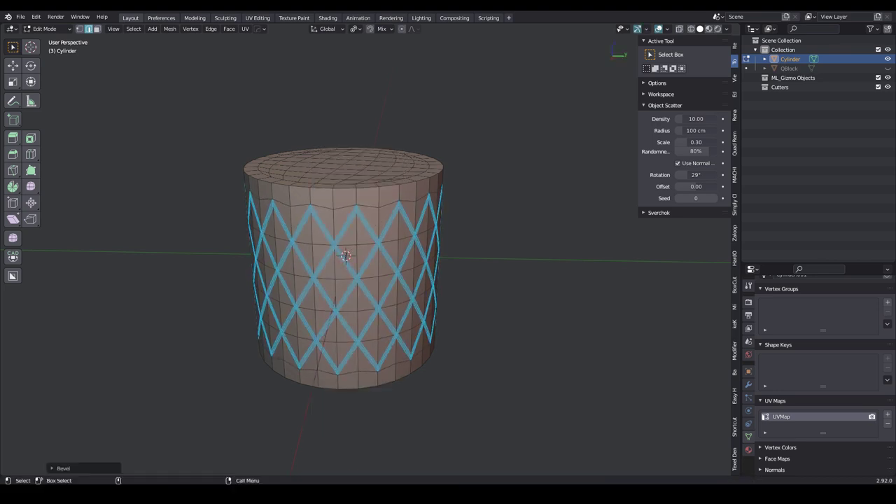
left_click(63, 468)
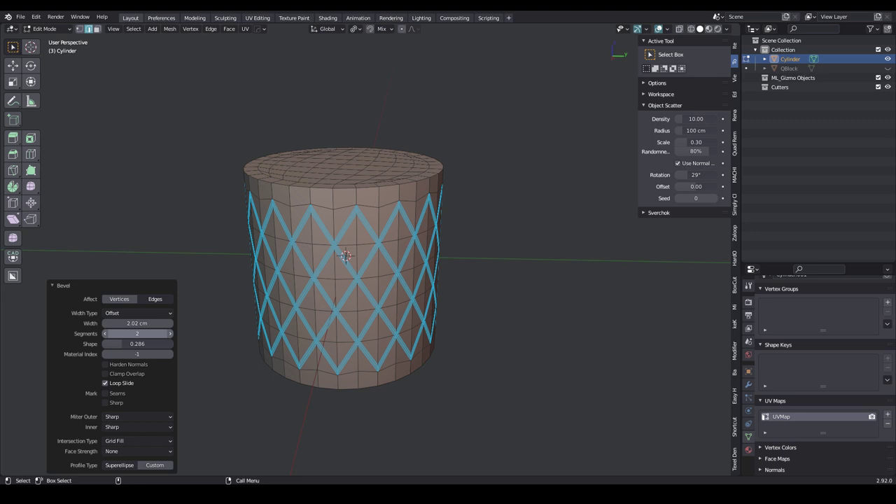
left_click(63, 286)
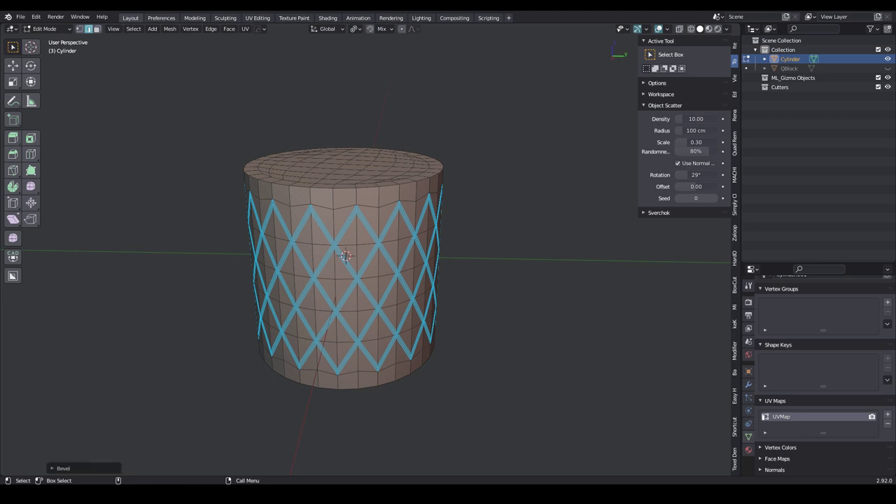
Select one small diamond face at a lattice crossing on the side and extend the selection to faces of similar area.
key("3")
scroll(343, 280, "up", 5)
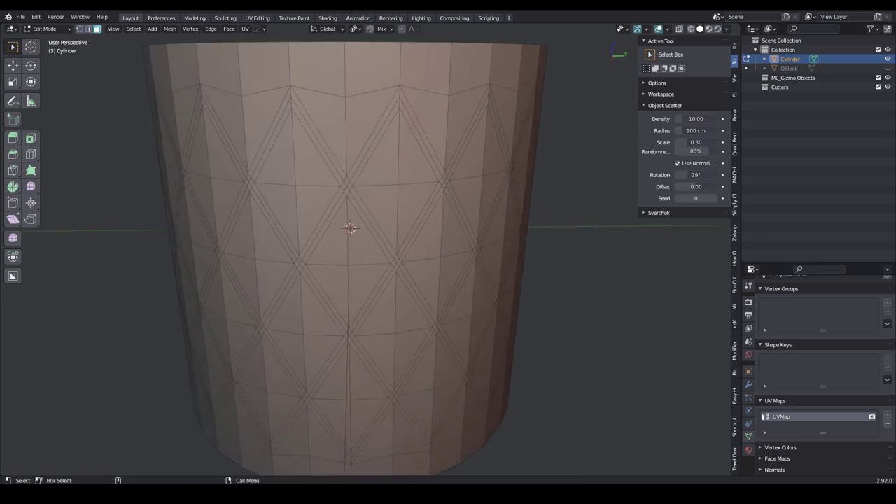
key("b")
left_click_drag(296, 261, 302, 269)
left_click(133, 28)
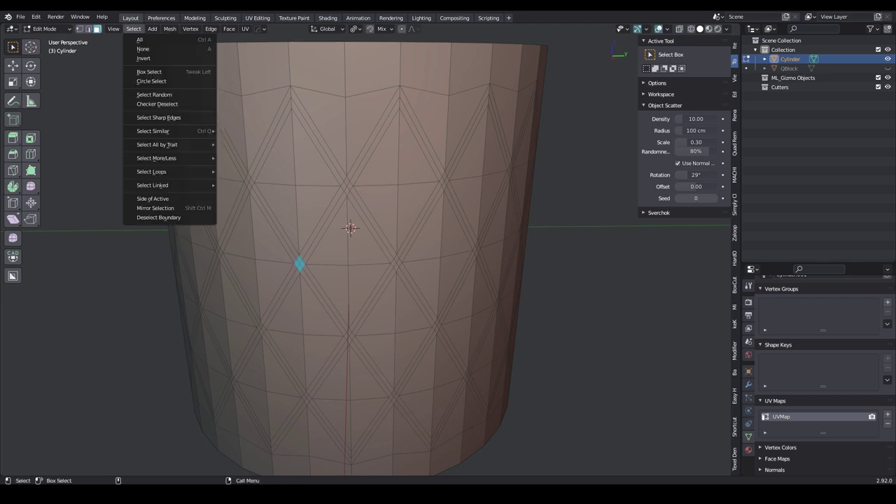
mouse_move(161, 131)
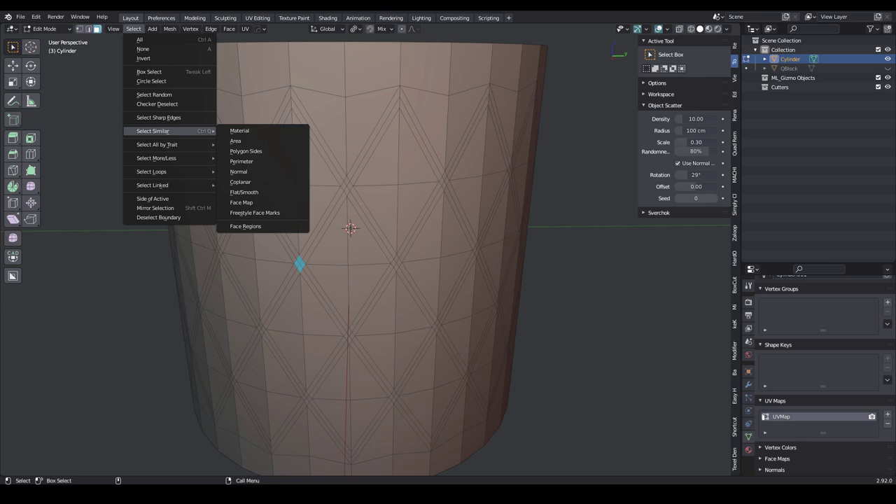
left_click(236, 141)
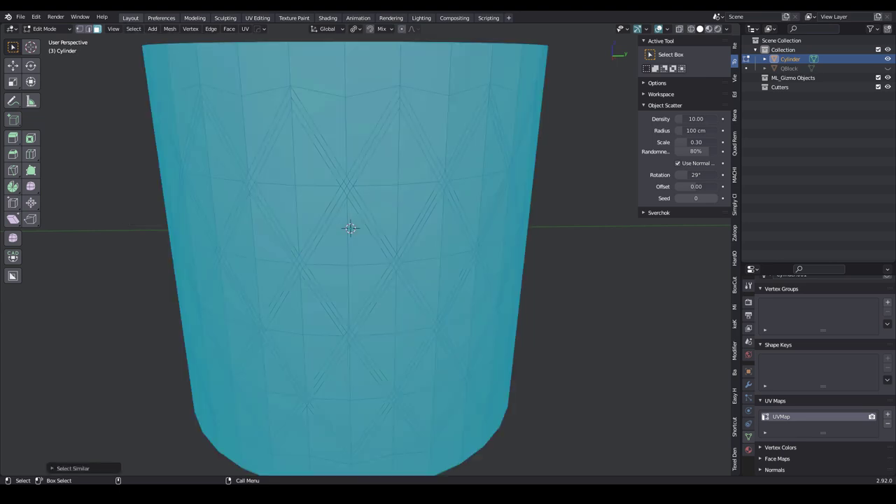
Set the similar-area selection threshold to 0 so only the small crossing faces are selected.
left_click(70, 469)
type("0")
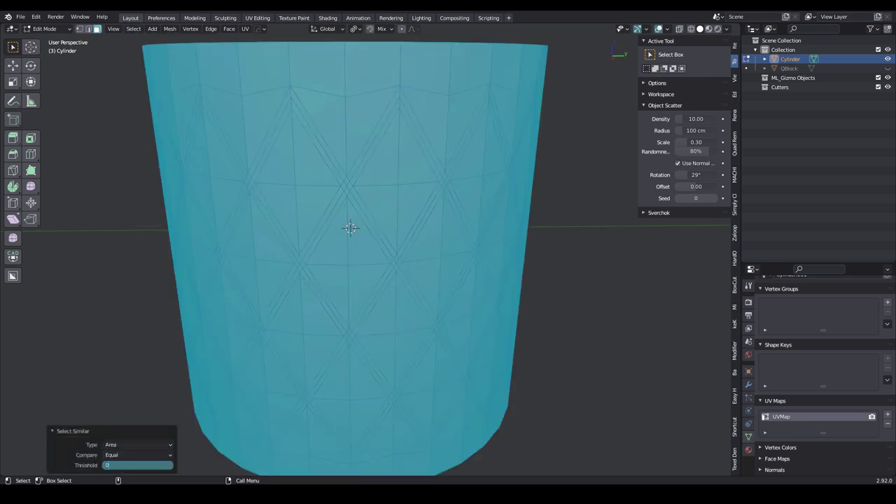
key("Return")
key("Return")
middle_click_drag(333, 237, 331, 227, "alt")
right_click_drag(331, 227, 331, 289, "alt")
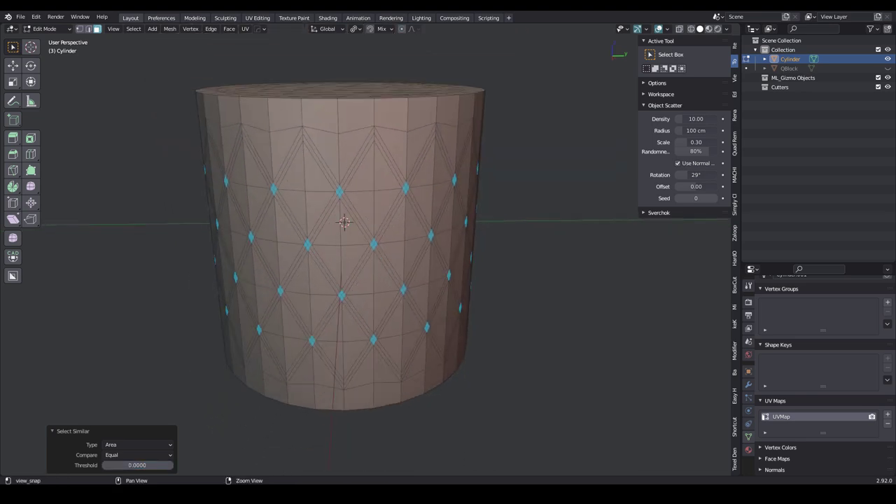
middle_click_drag(343, 223, 348, 211)
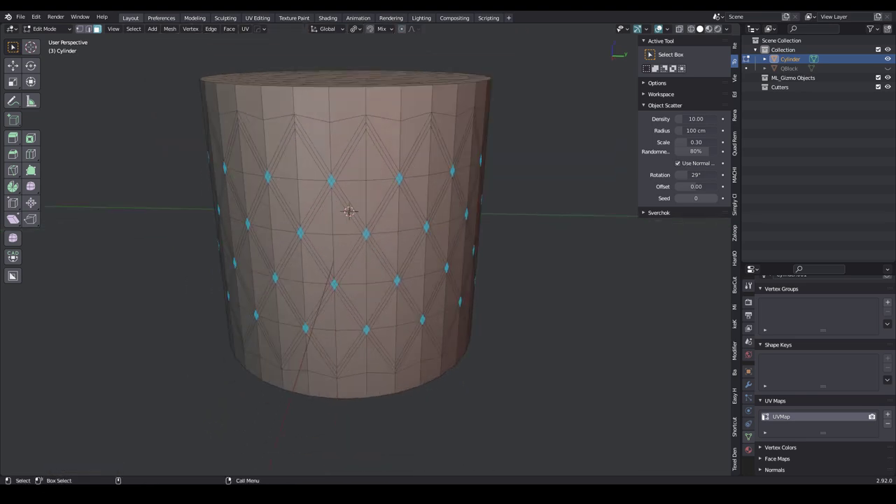
Reshape the selected crossing faces into circles with LoopTools Circle.
right_click(311, 248)
mouse_move(315, 248)
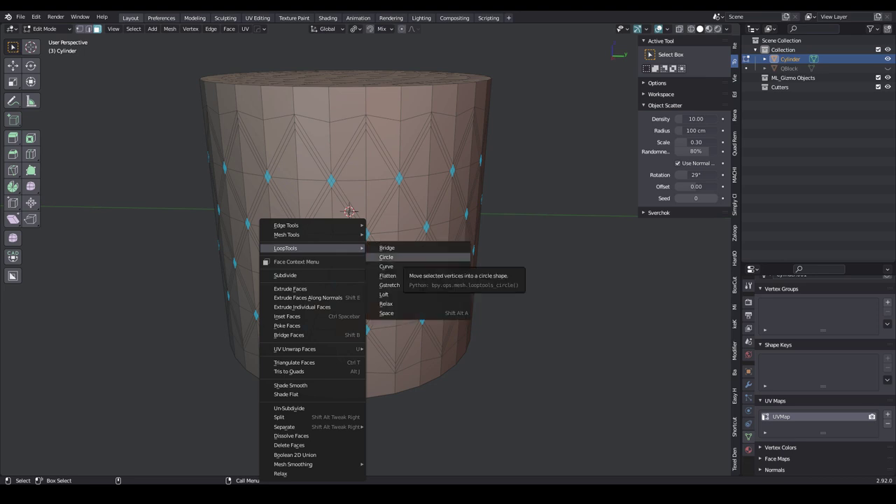
left_click(386, 257)
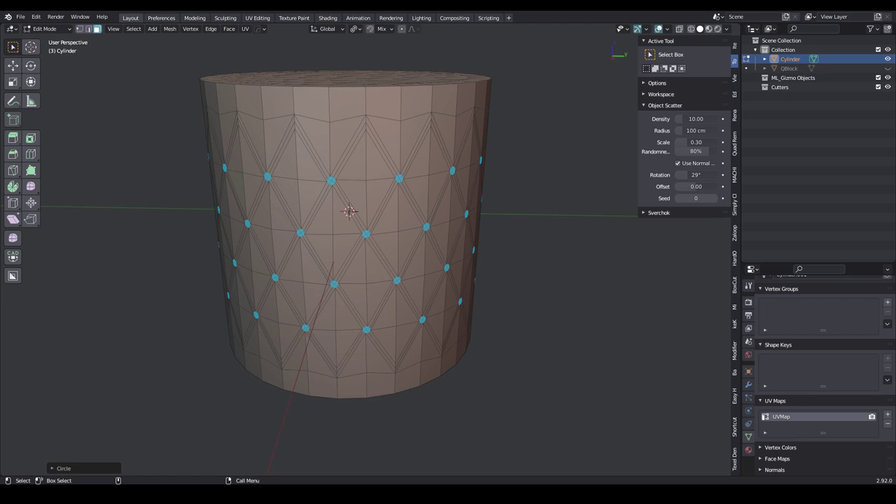
Scale the circular faces to more than twice their size about their individual origins, and inset them.
left_click(355, 28)
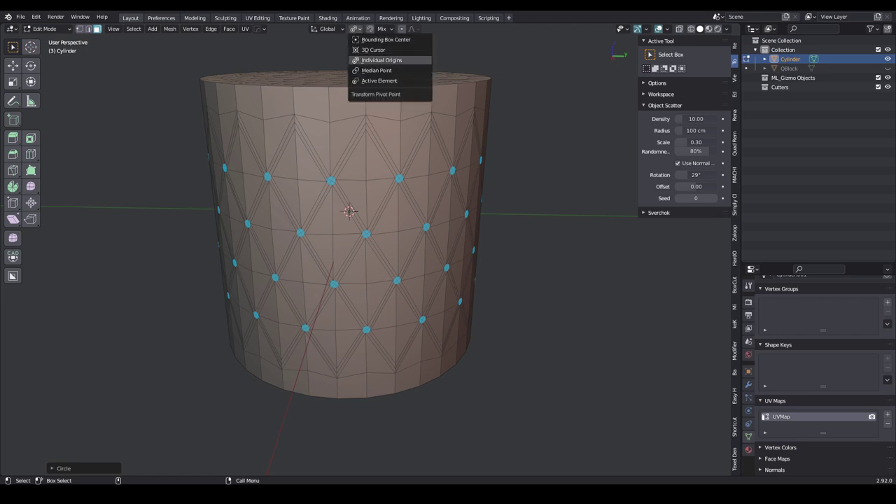
left_click(381, 60)
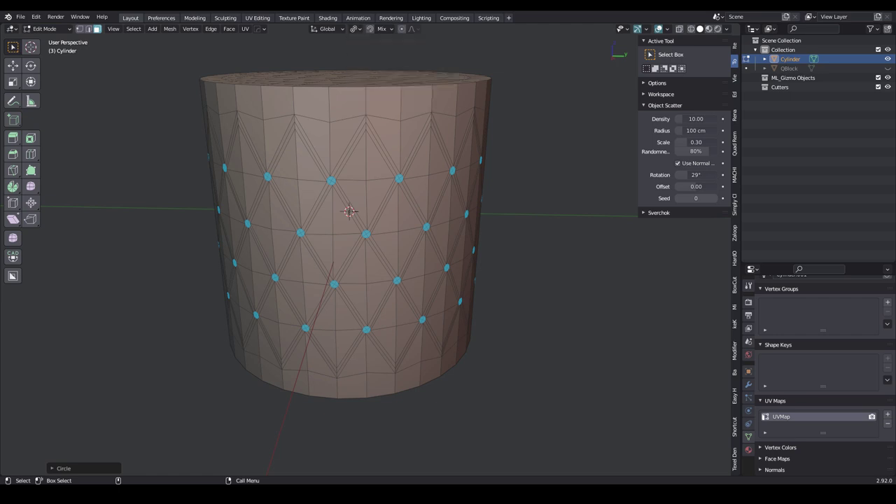
key("s")
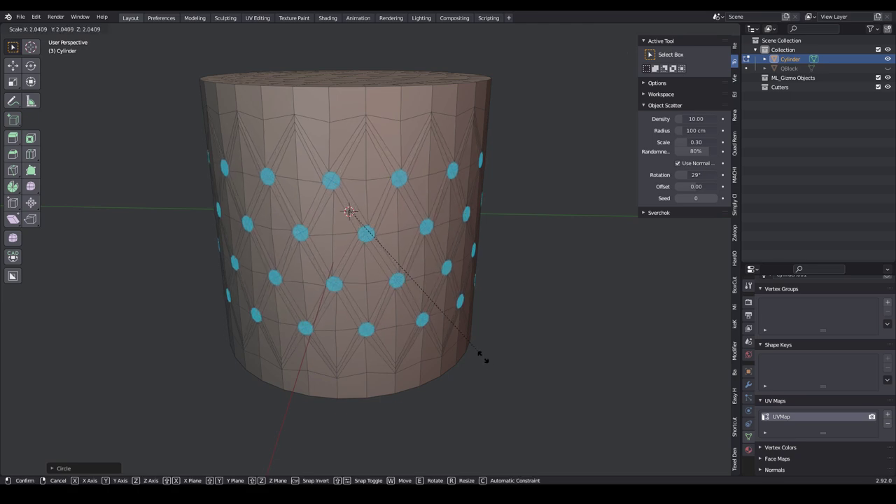
left_click(518, 380)
right_click(374, 248)
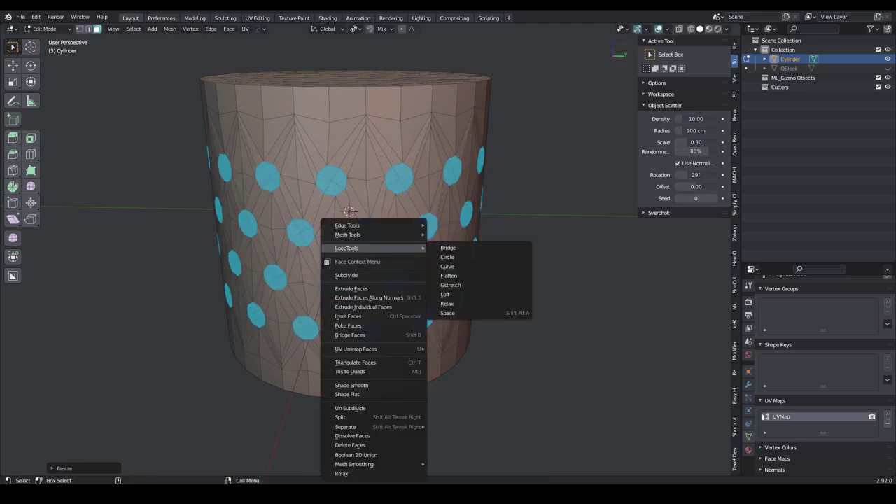
left_click(385, 316)
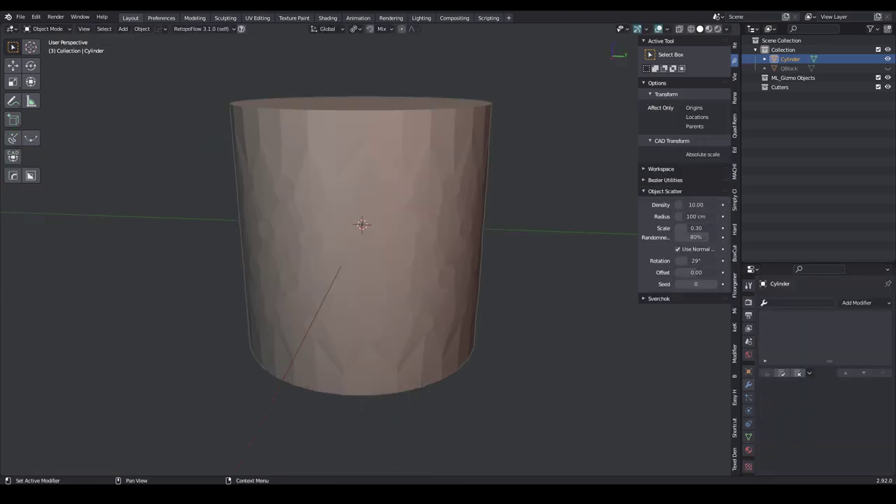
Add a Subdivision Surface modifier with 3 viewport levels to the cylinder and apply it.
left_click(862, 302)
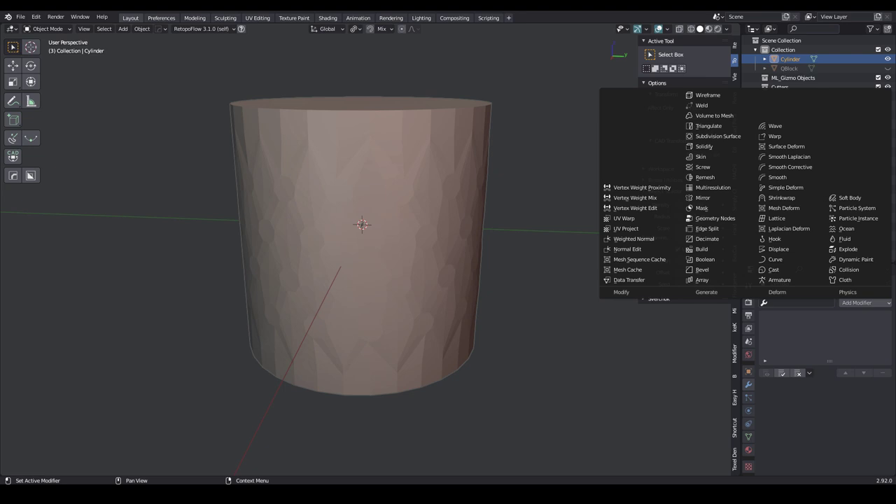
left_click(718, 136)
left_click(791, 443)
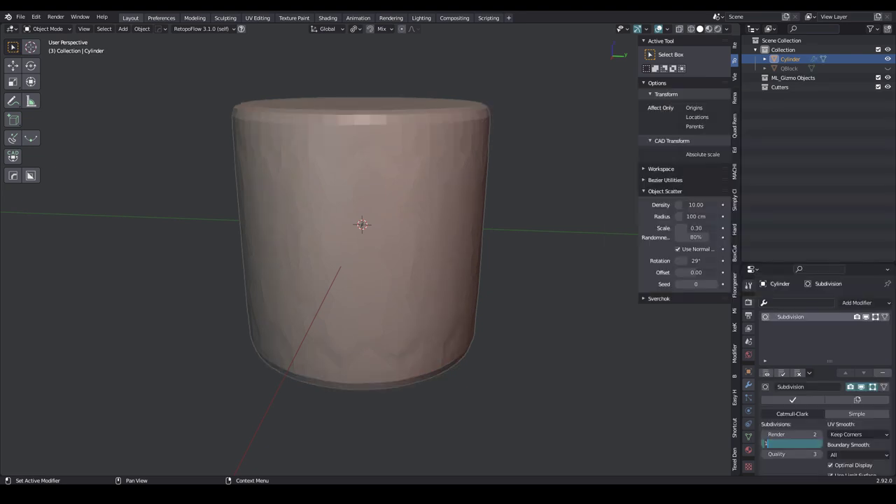
key("Return")
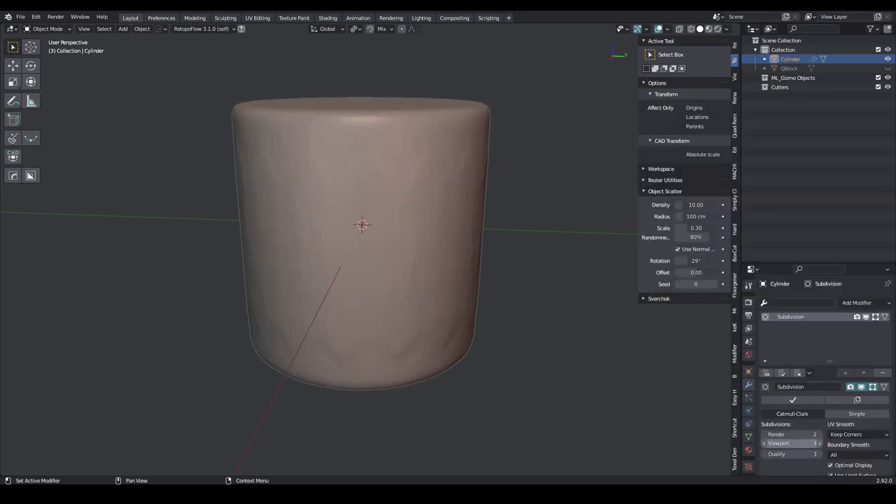
left_click(793, 399)
middle_click_drag(448, 238, 448, 253)
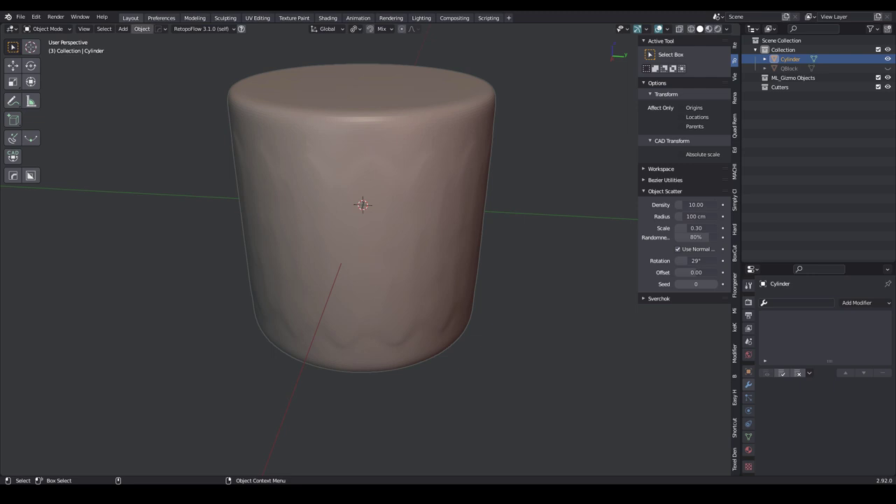
Shade the cylinder smooth and switch it to Sculpt Mode.
left_click(142, 29)
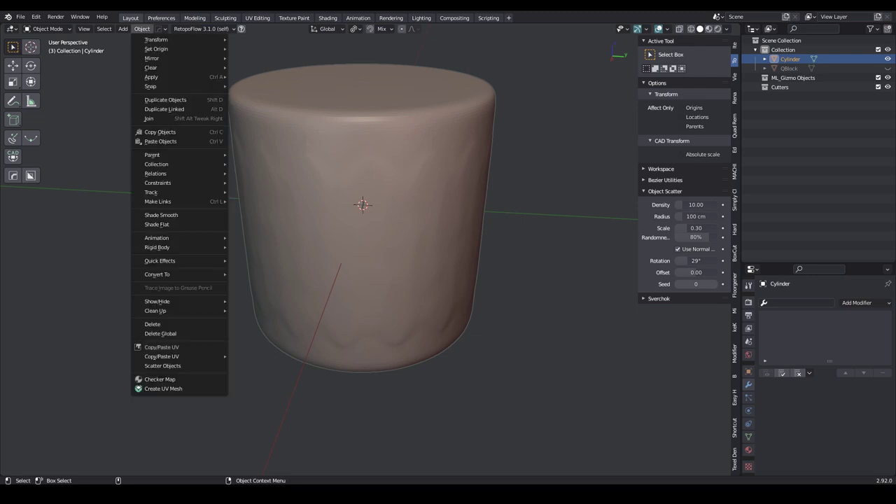
left_click(161, 215)
left_click(46, 29)
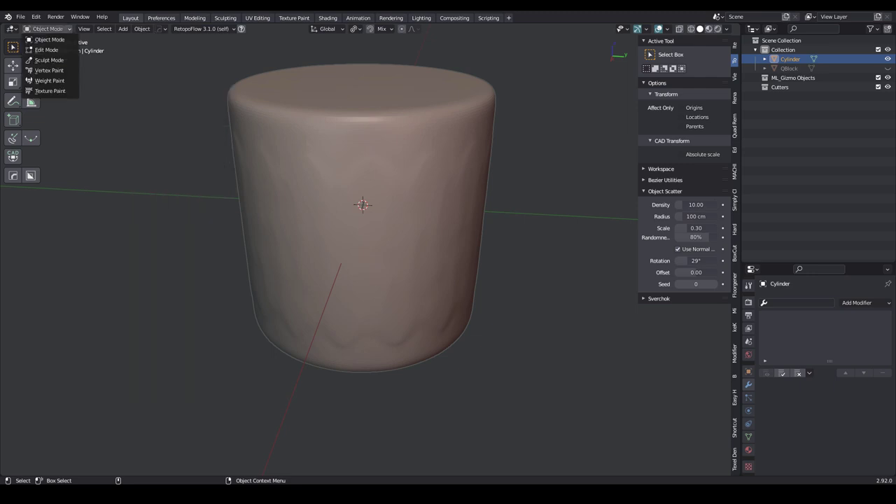
left_click(49, 60)
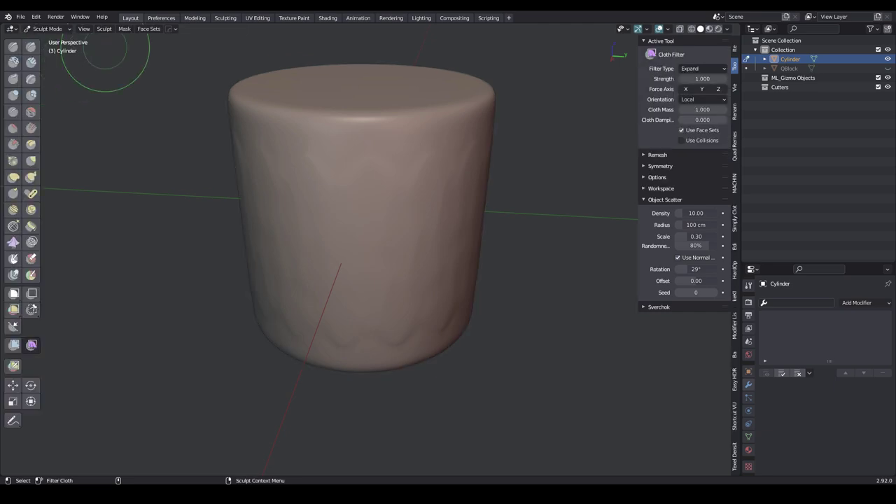
Create a face set from the Edit Mode selection and grow it into larger round dots on the side.
left_click(149, 28)
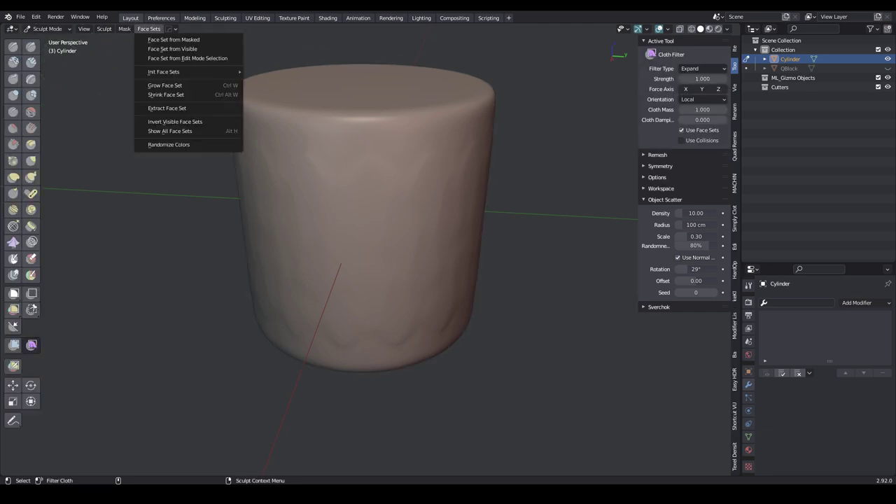
left_click(165, 58)
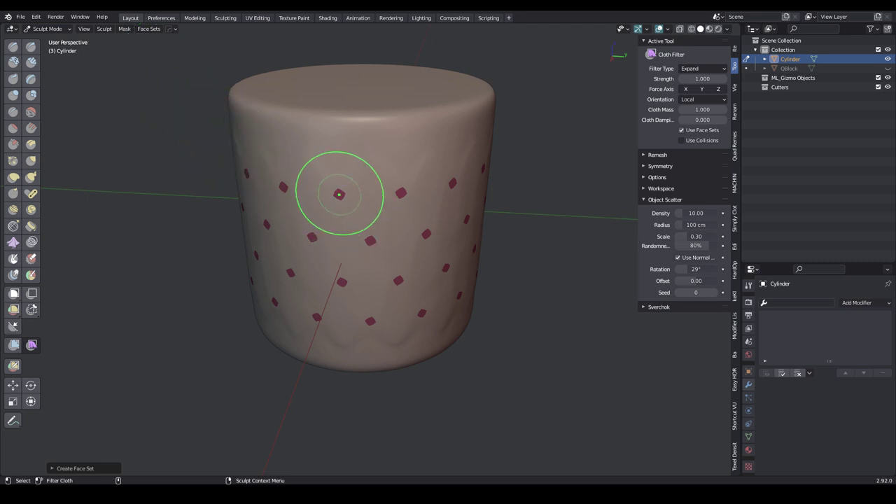
key("ctrl+z")
key("ctrl+w")
key("ctrl+w")
key("ctrl+w")
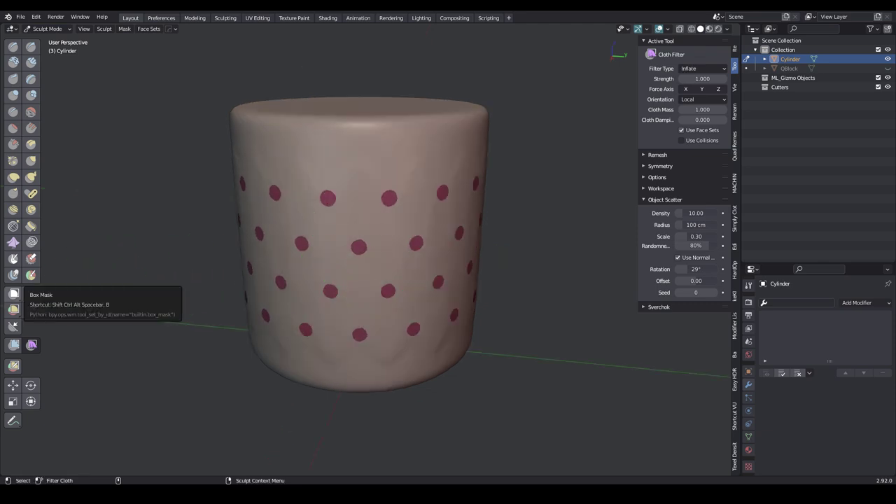
Box-mask the cylinder's top cap and bottom end in side view.
left_click(13, 294)
key("KP_3")
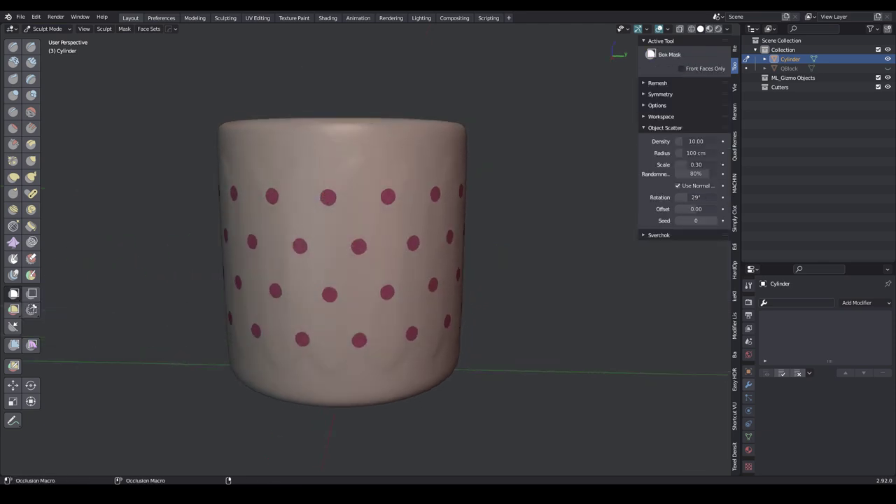
left_click_drag(139, 91, 526, 115)
middle_click_drag(310, 245, 316, 224, "shift")
left_click_drag(129, 436, 564, 378)
mouse_move(564, 380)
middle_mouse_down()
mouse_move(550, 280)
mouse_move(546, 329)
mouse_move(326, 234)
mouse_move(340, 246)
middle_mouse_up()
Smooth the mask on the cylinder's ends twice.
key("a")
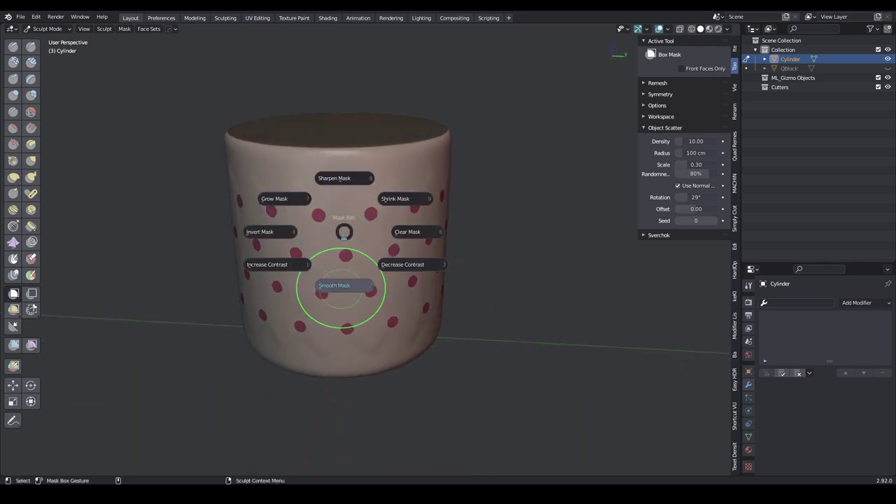
left_click(337, 284)
key("a")
left_click(346, 285)
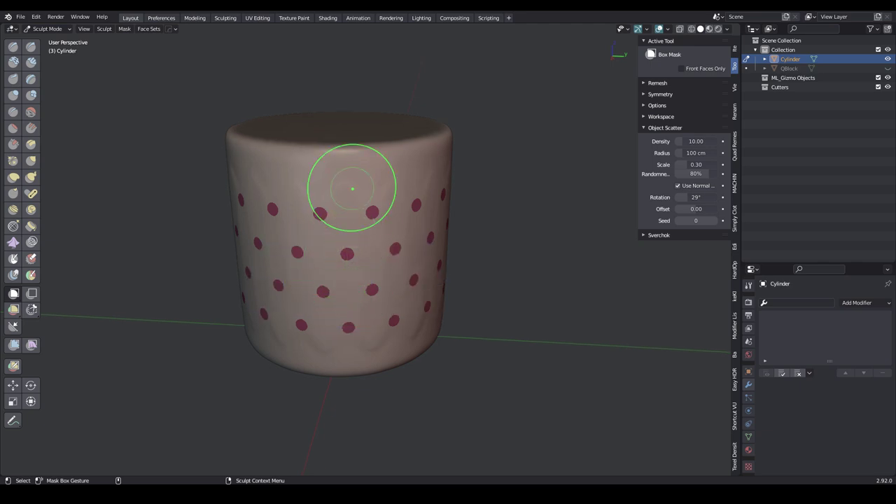
Inflate the unmasked side with the Cloth Filter, using the Inflate type and face sets, until deep tufts form around the dots.
middle_click_drag(325, 248, 331, 245, "shift")
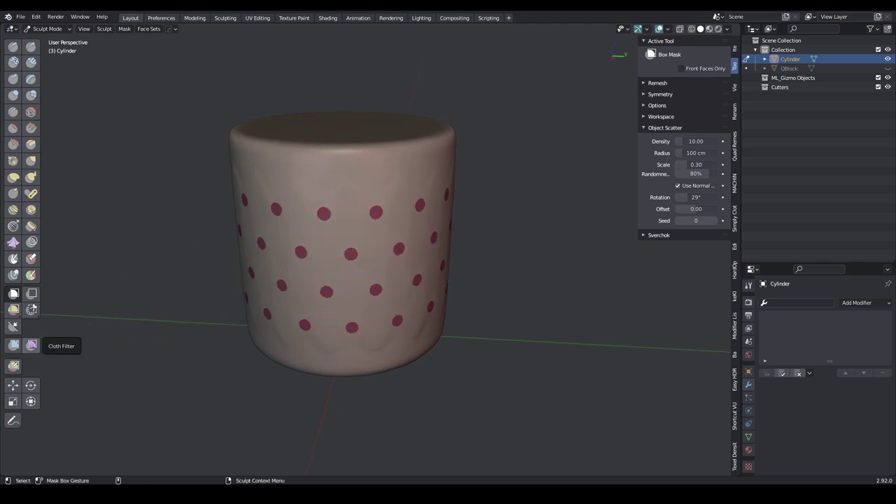
left_click(31, 344)
left_click(702, 68)
left_click(689, 89)
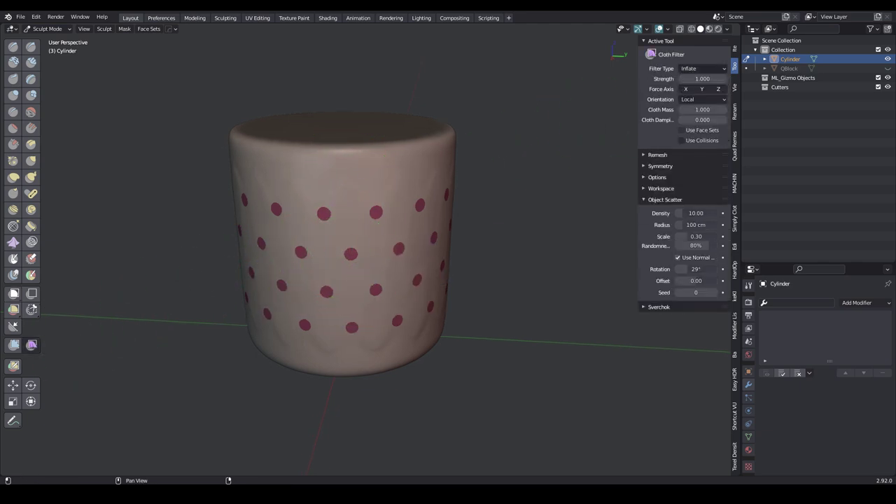
mouse_move(362, 246)
left_mouse_down()
mouse_move(300, 244)
mouse_move(330, 251)
left_mouse_up()
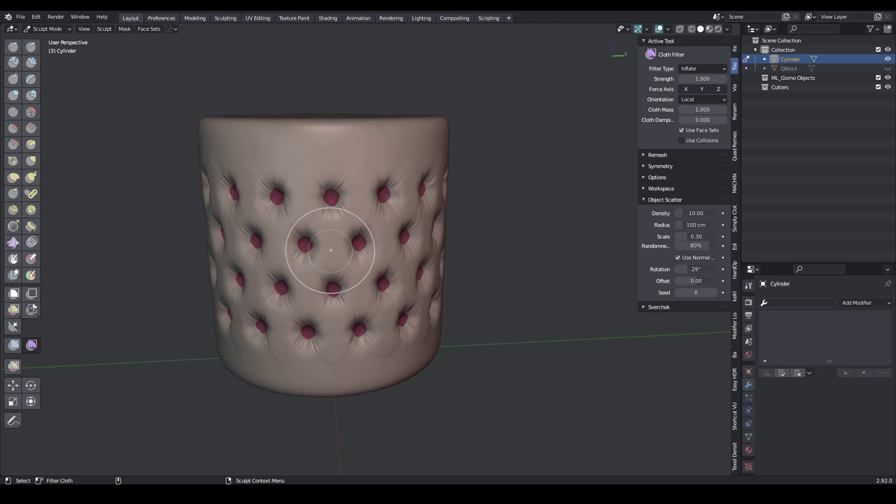
mouse_move(331, 249)
left_mouse_down()
mouse_move(381, 260)
mouse_move(329, 250)
mouse_move(395, 256)
mouse_move(331, 254)
mouse_move(394, 240)
mouse_move(334, 246)
mouse_move(396, 251)
left_mouse_up()
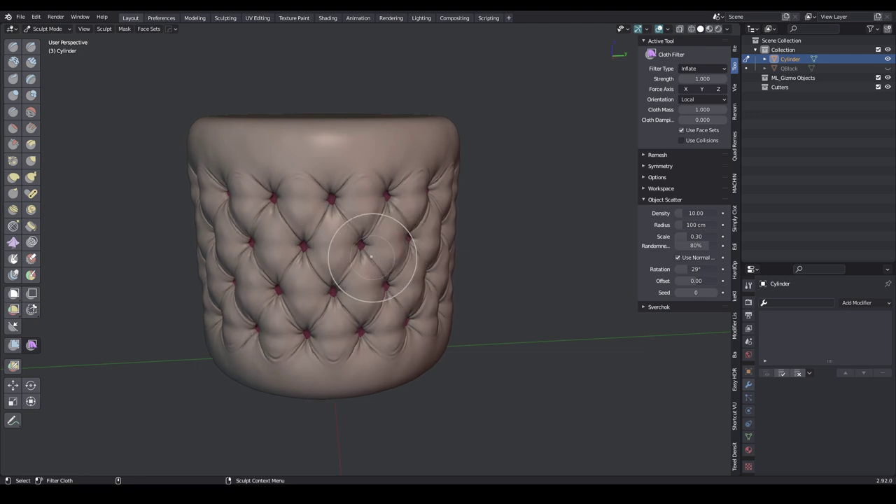
middle_click_drag(360, 262, 338, 253)
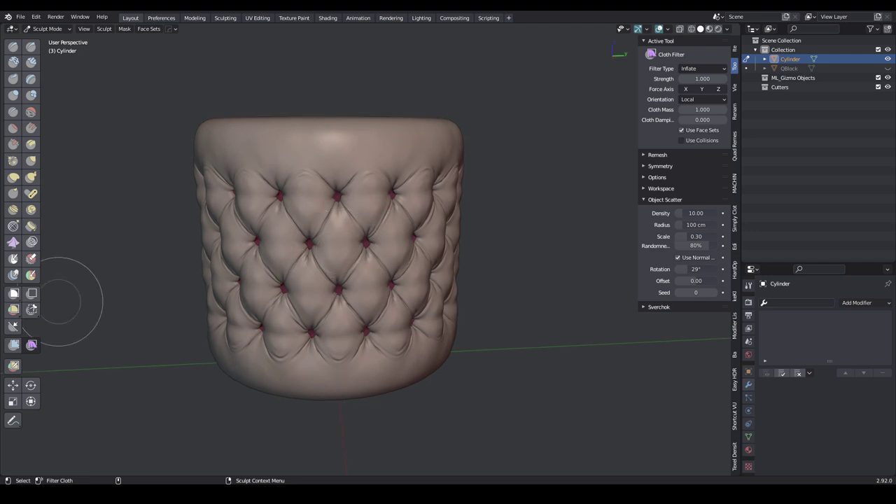
Choose the Smooth brush and set its radial symmetry to 16 around Z.
left_click(31, 112)
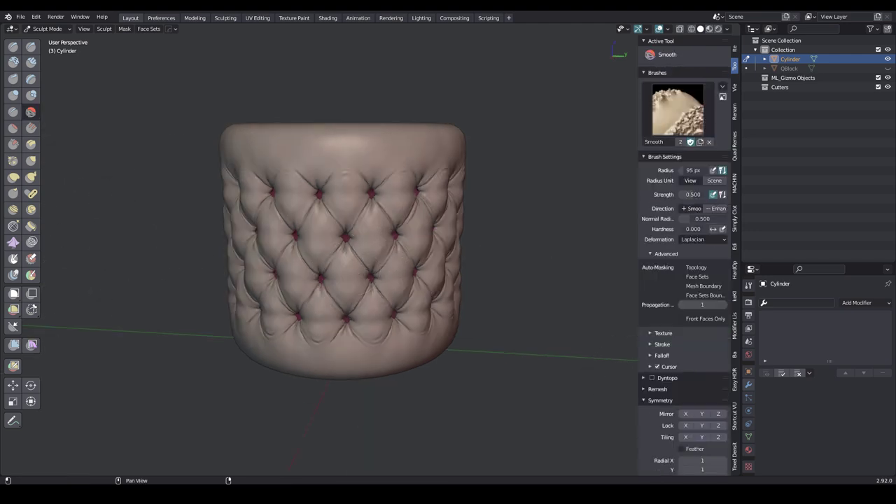
scroll(702, 423, "down", 2)
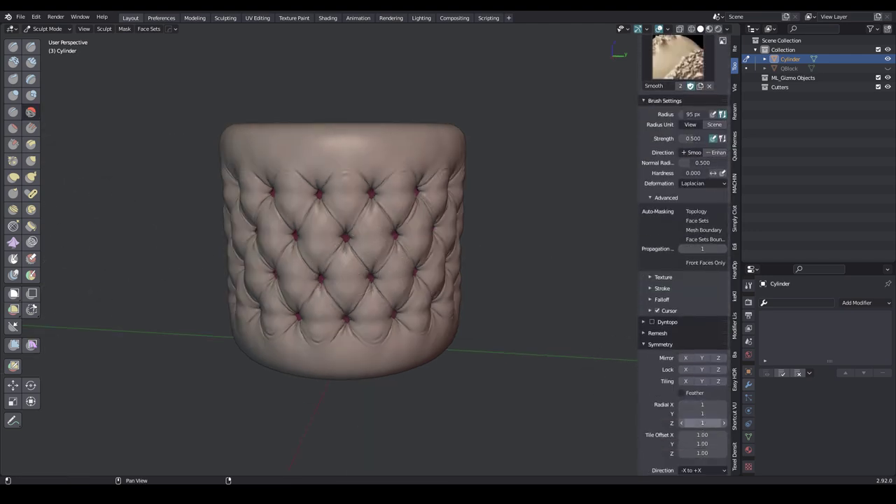
left_click(702, 423)
type("16")
key("Return")
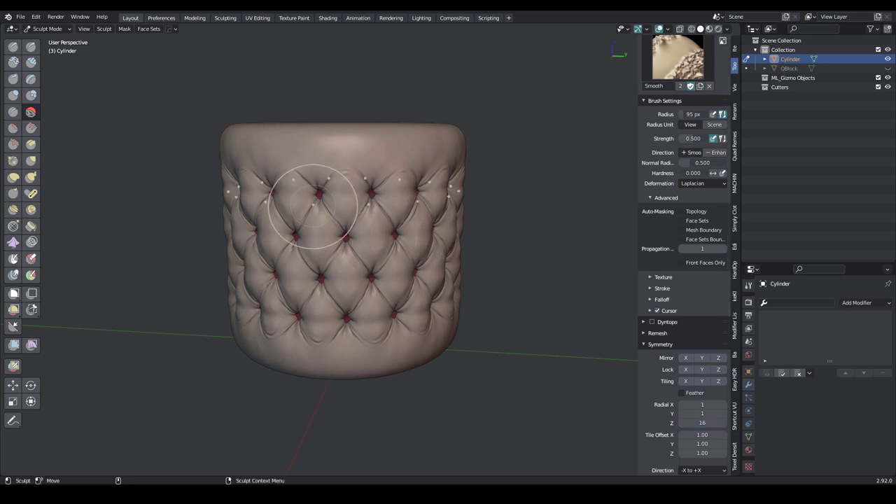
Set the Smooth brush radius to 52 px and smooth the creases between the tufts around the cylinder's side.
scroll(313, 207, "up", 3)
key("f")
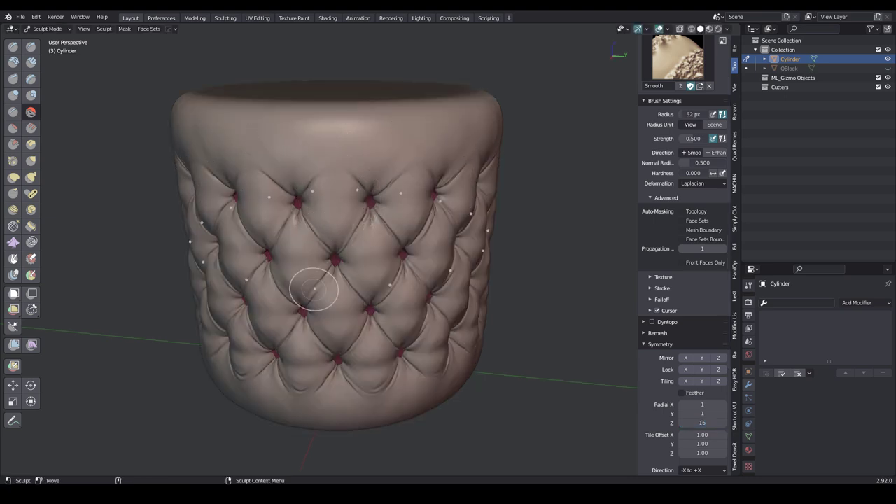
middle_click_drag(314, 288, 339, 250)
left_click_drag(307, 290, 310, 287)
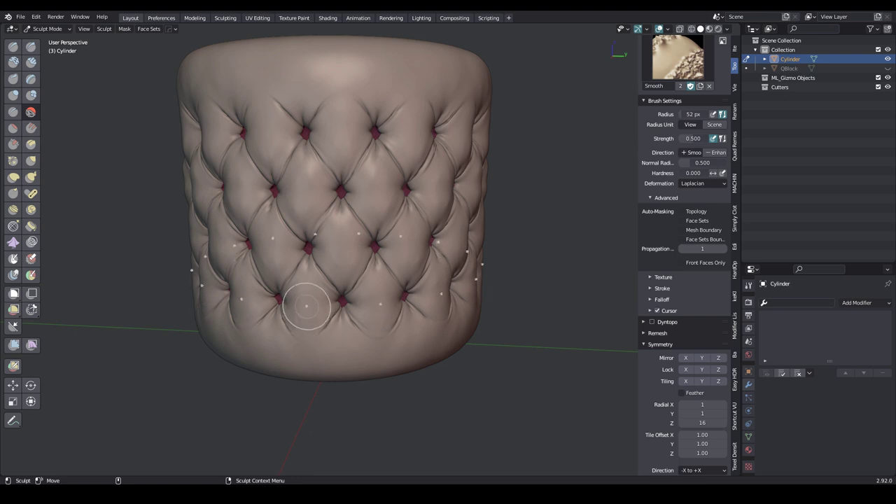
middle_click_drag(307, 306, 298, 271)
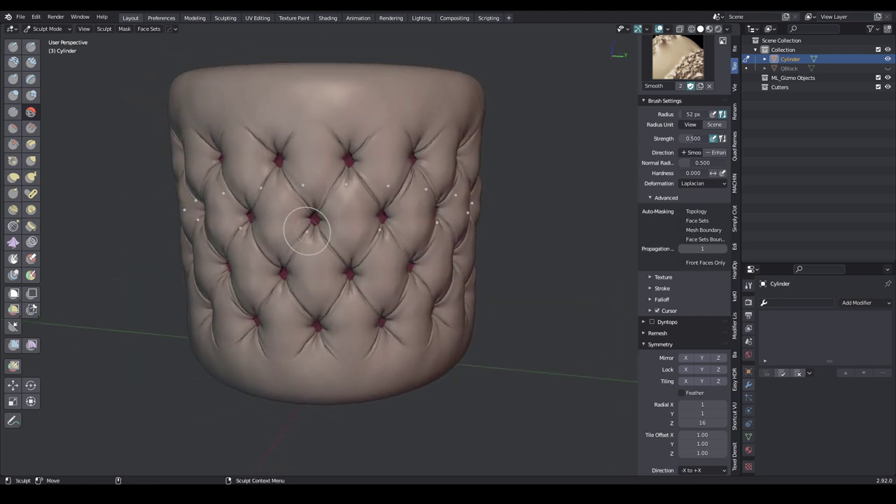
Switch to Object Mode and set the viewport shading to cavity type Both with a dark, glossy leather-like matcap.
left_click(47, 28)
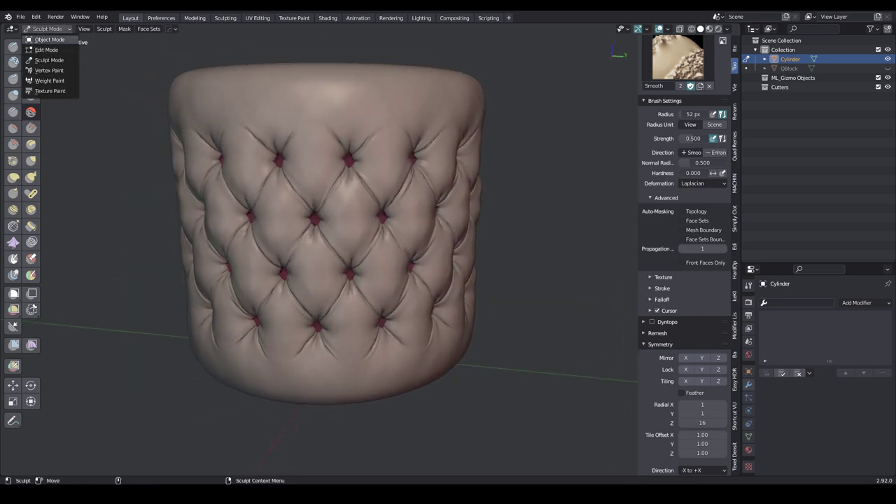
left_click(47, 40)
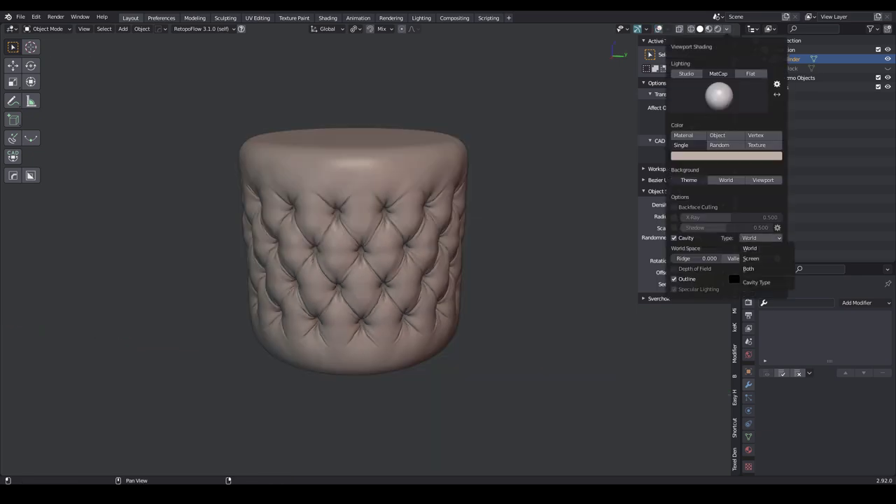
left_click(752, 268)
left_click(719, 95)
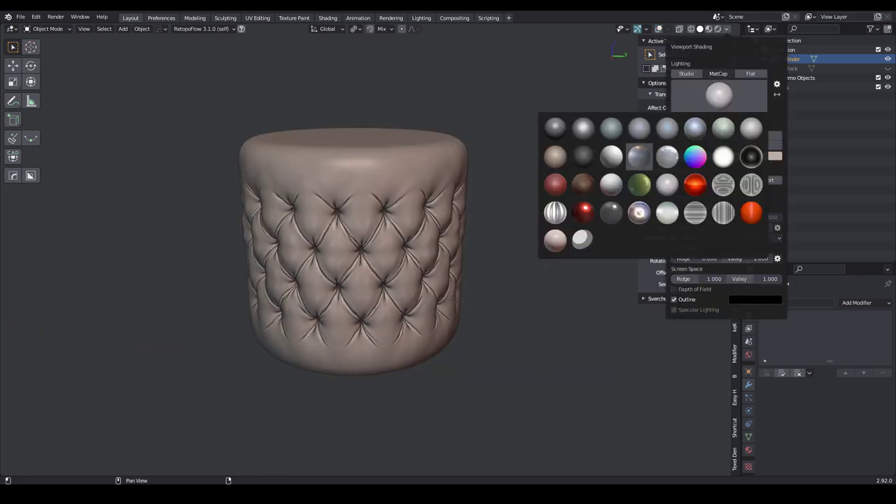
left_click(639, 155)
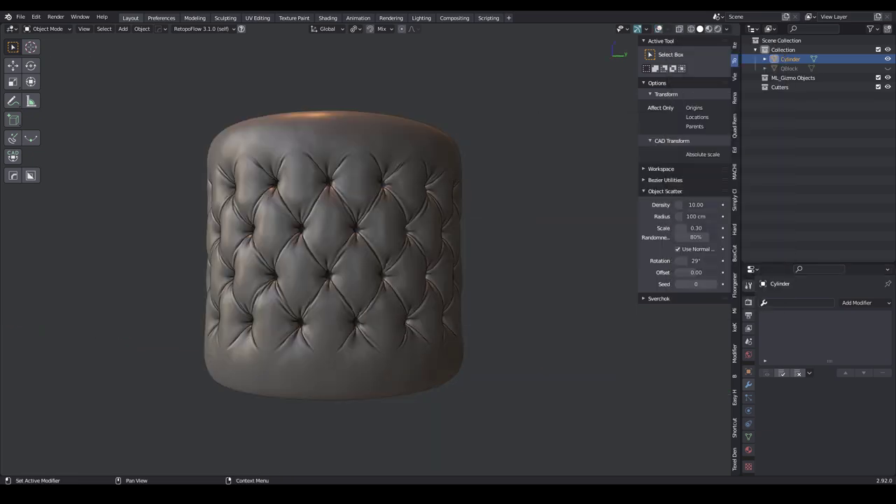
Add a Subdivision Surface modifier to the cylinder and inspect the tufts up close.
left_click(865, 303)
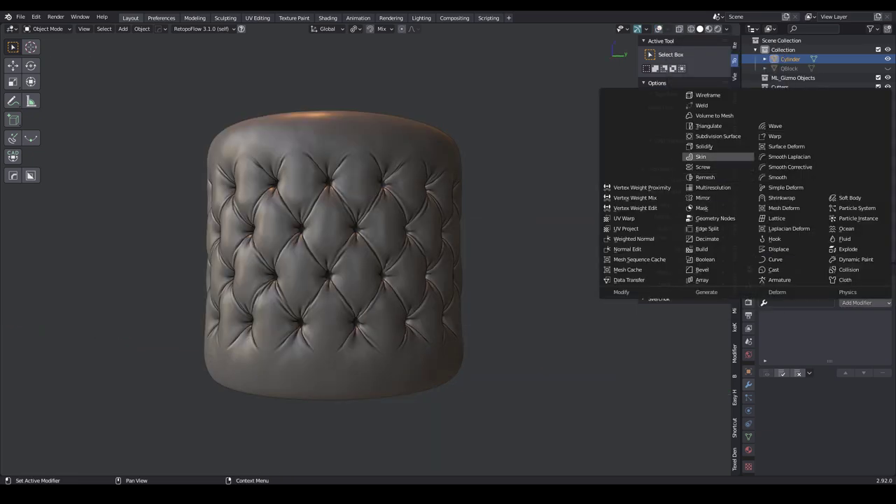
left_click(718, 136)
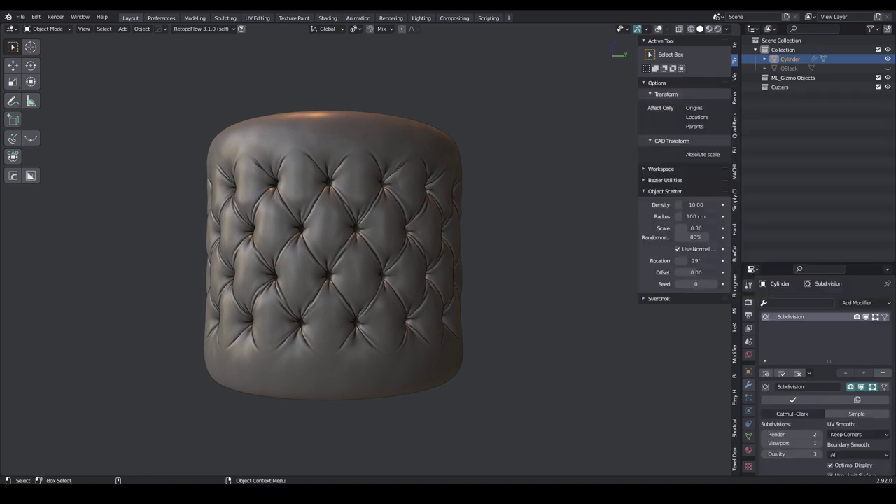
right_click_drag(334, 256, 334, 210, "alt")
mouse_move(334, 256)
left_mouse_down("alt")
mouse_move(364, 252)
mouse_move(336, 266)
left_mouse_up("alt")
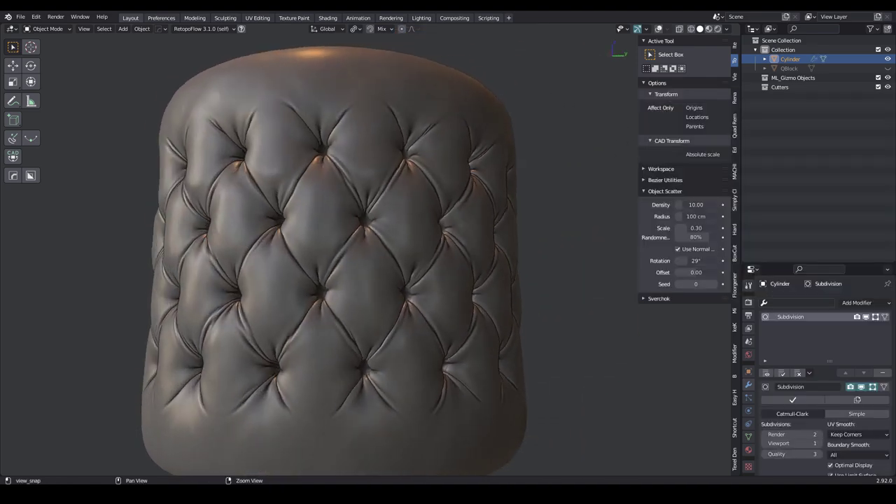
mouse_move(339, 231)
middle_mouse_down()
mouse_move(329, 233)
mouse_move(357, 234)
mouse_move(325, 236)
middle_mouse_up()
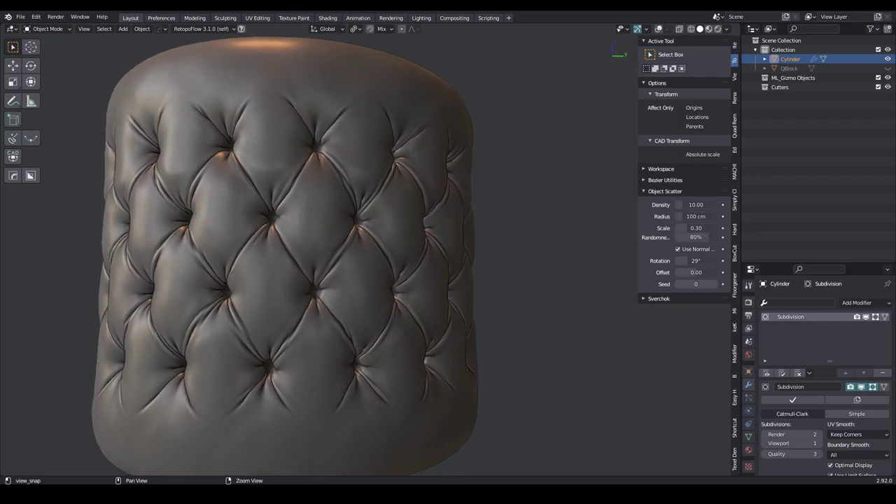